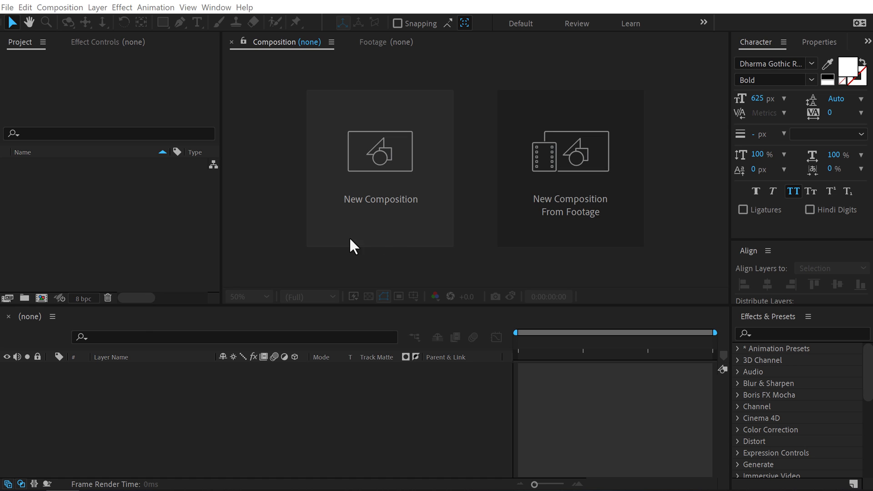
Create a new 1000×1000, 10-second composition named 'Render'.
{"action": "left_click", "coordinate": [394, 181]}
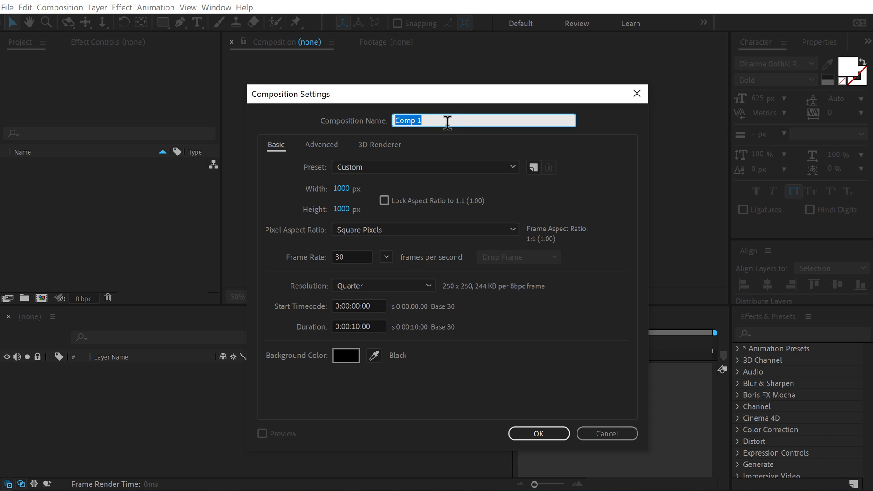
{"action": "type", "text": "Render"}
{"action": "left_click", "coordinate": [590, 197]}
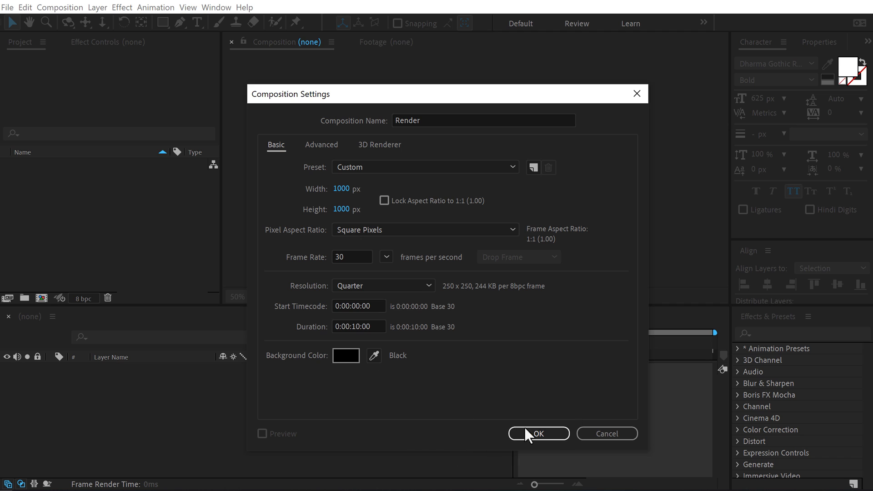
{"action": "left_click", "coordinate": [551, 433]}
Add a text layer reading 'loop' in the Render composition.
{"action": "left_click", "coordinate": [92, 228]}
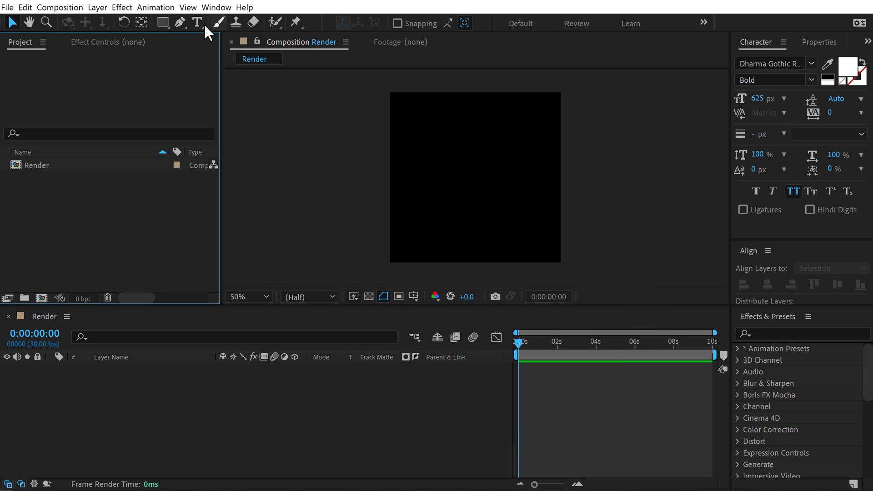
{"action": "left_click", "coordinate": [196, 24]}
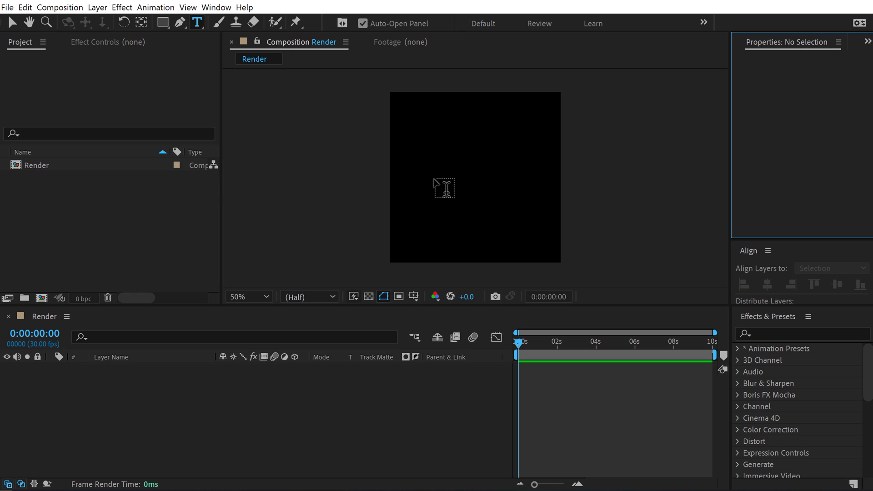
{"action": "left_click", "coordinate": [434, 193]}
{"action": "type", "text": "loop"}
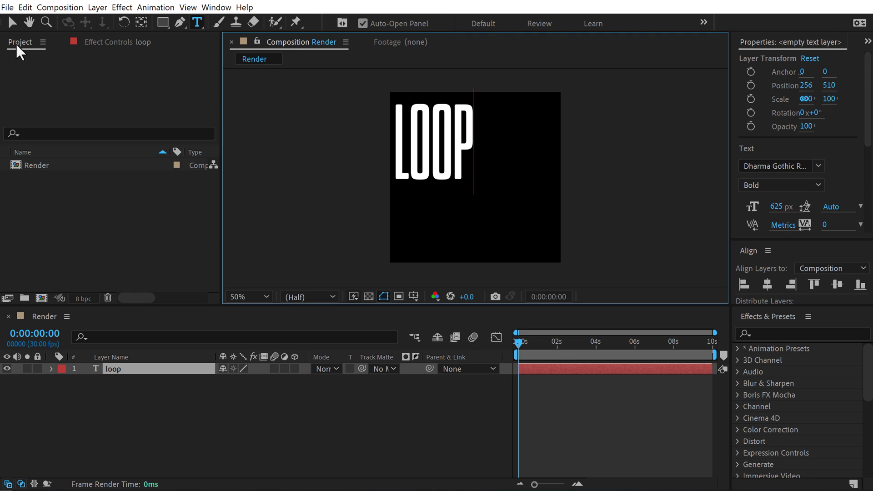
{"action": "left_click", "coordinate": [12, 22]}
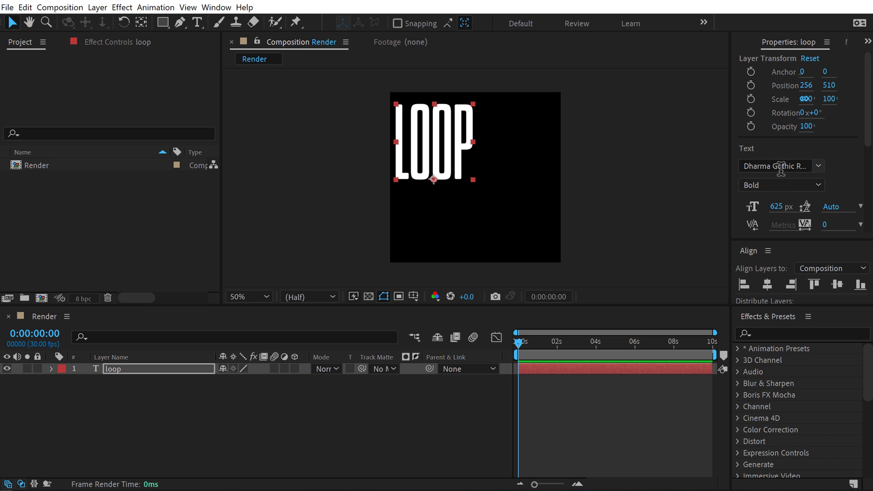
Centre the LOOP text horizontally and vertically, check it at full size, then reselect it.
{"action": "left_click", "coordinate": [767, 285]}
{"action": "left_click", "coordinate": [837, 285]}
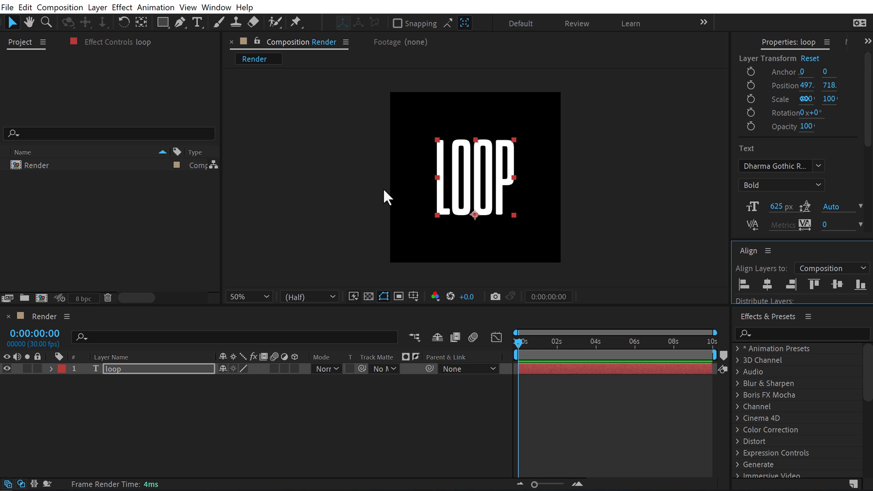
{"action": "left_click", "coordinate": [299, 389]}
{"action": "key", "text": "slash"}
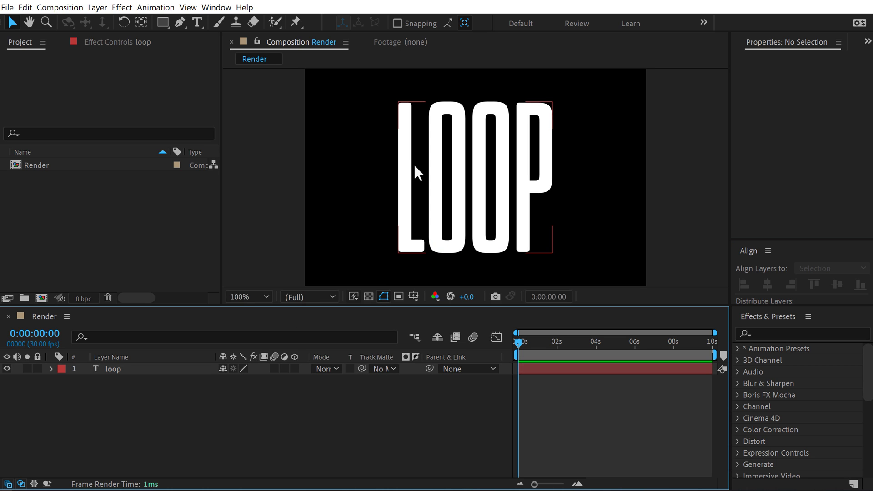
{"action": "key", "text": "comma"}
{"action": "key", "text": "comma"}
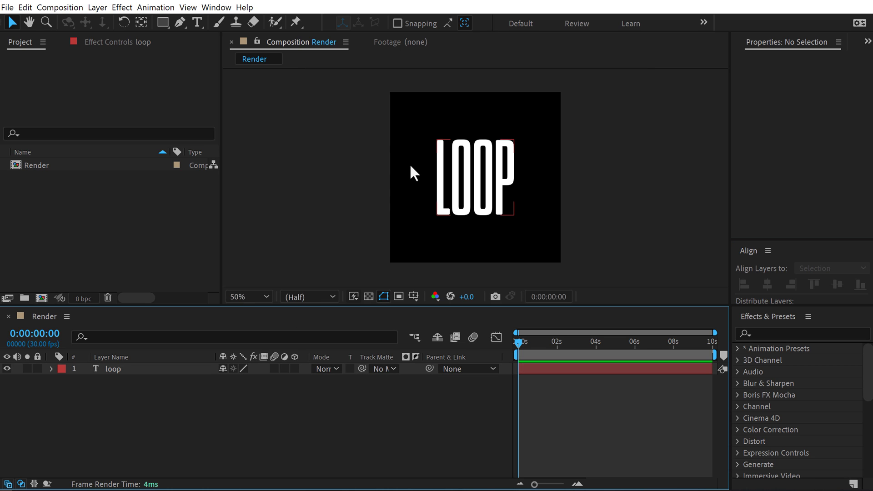
{"action": "left_click", "coordinate": [120, 379]}
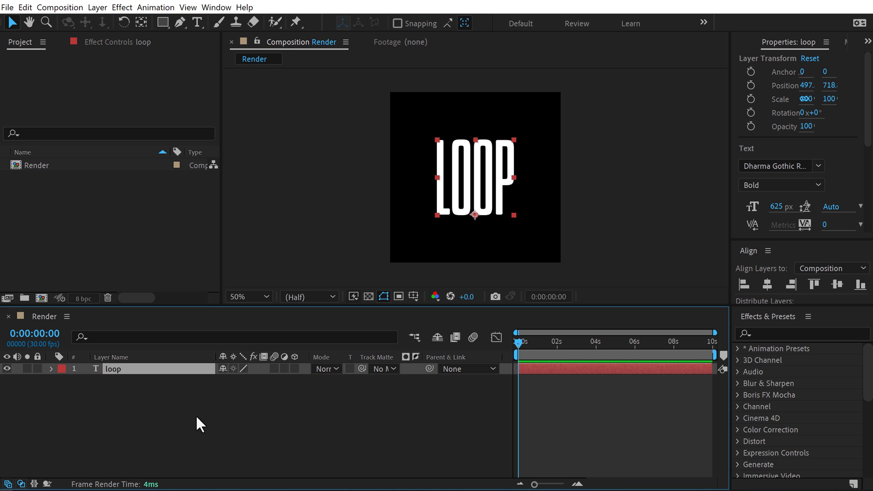
{"action": "key", "text": "ctrl+k"}
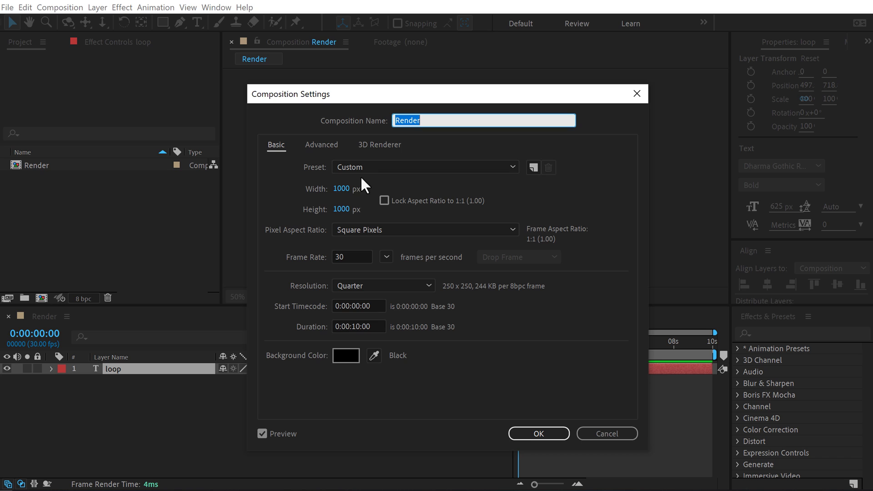
{"action": "left_click", "coordinate": [378, 145]}
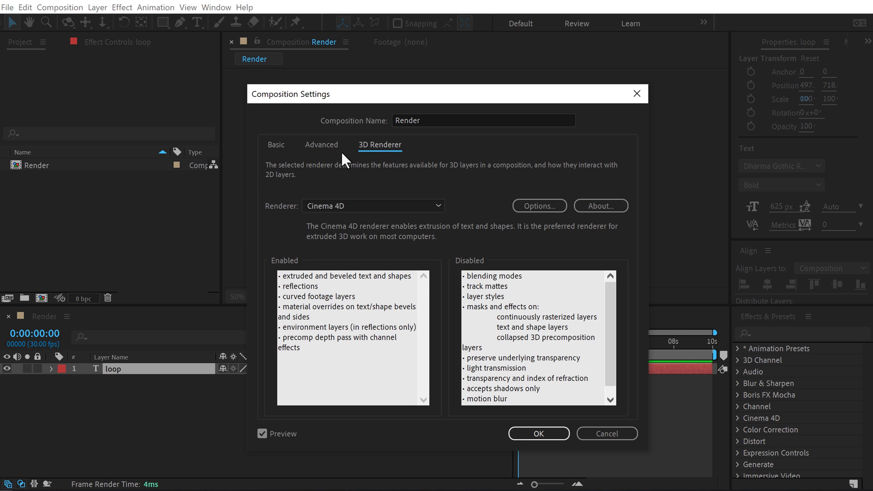
{"action": "left_click", "coordinate": [338, 205]}
{"action": "left_click", "coordinate": [345, 220]}
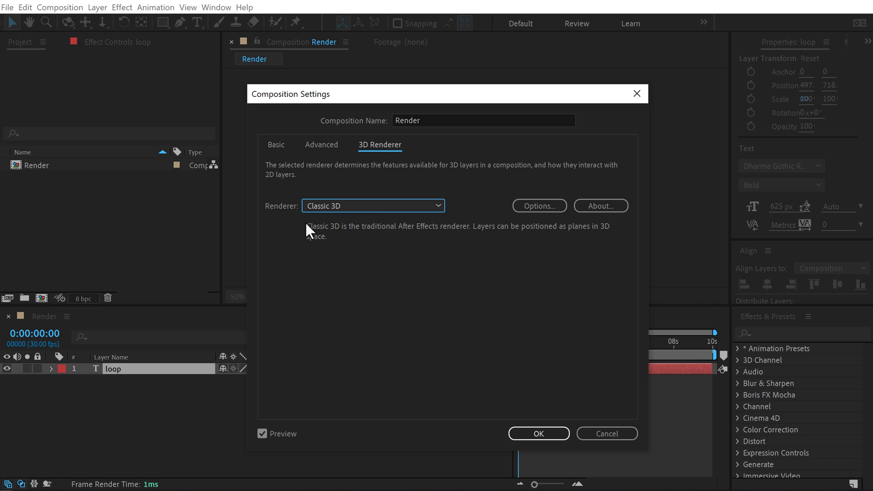
{"action": "left_click", "coordinate": [353, 209]}
{"action": "left_click", "coordinate": [339, 236]}
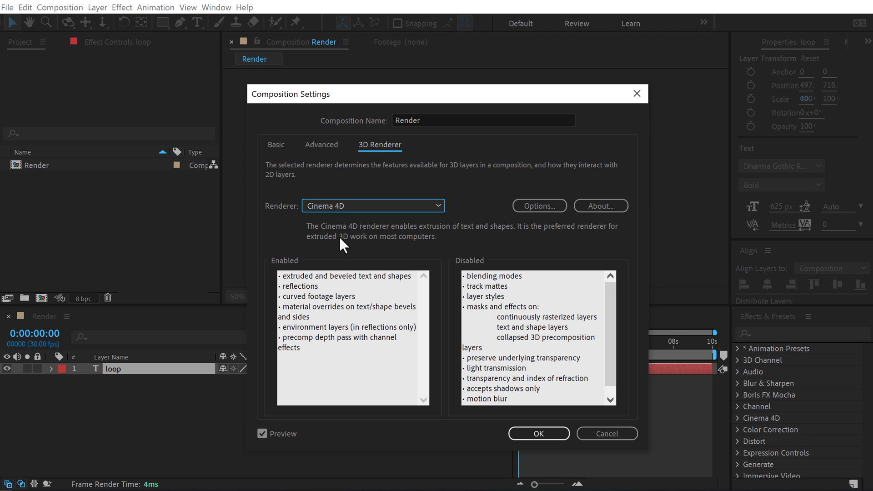
{"action": "left_click", "coordinate": [523, 206]}
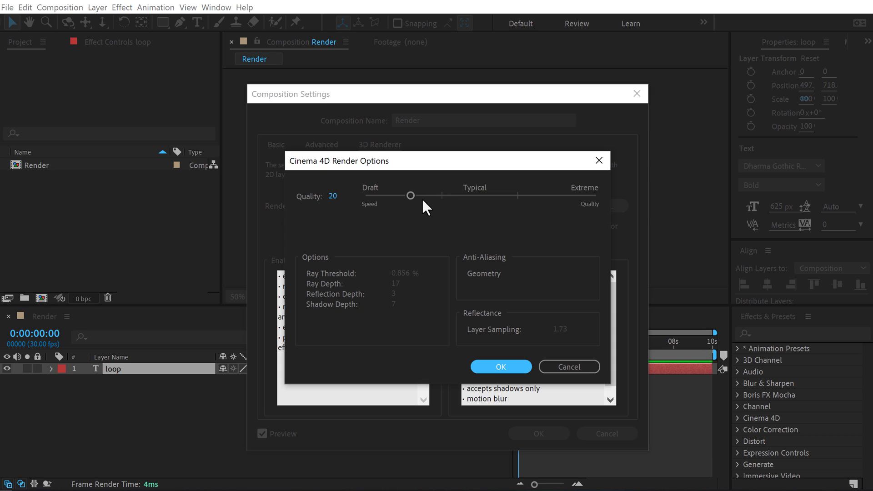
{"action": "left_click", "coordinate": [490, 366]}
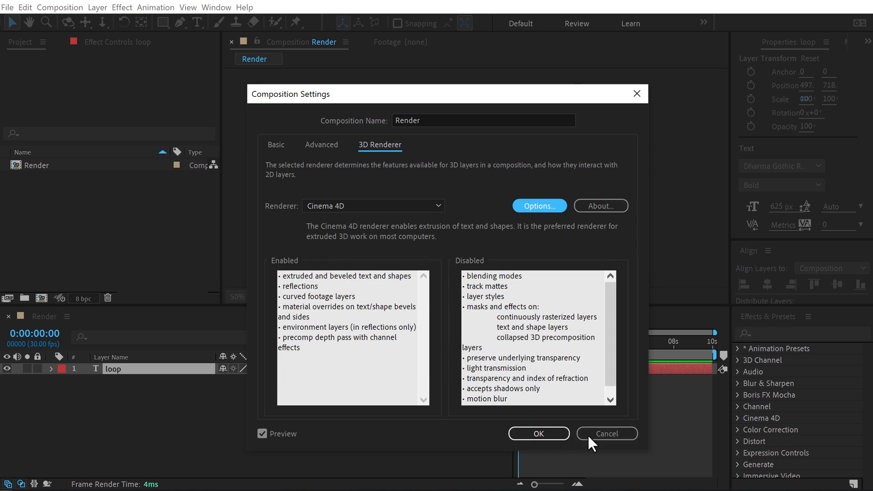
{"action": "left_click", "coordinate": [539, 437]}
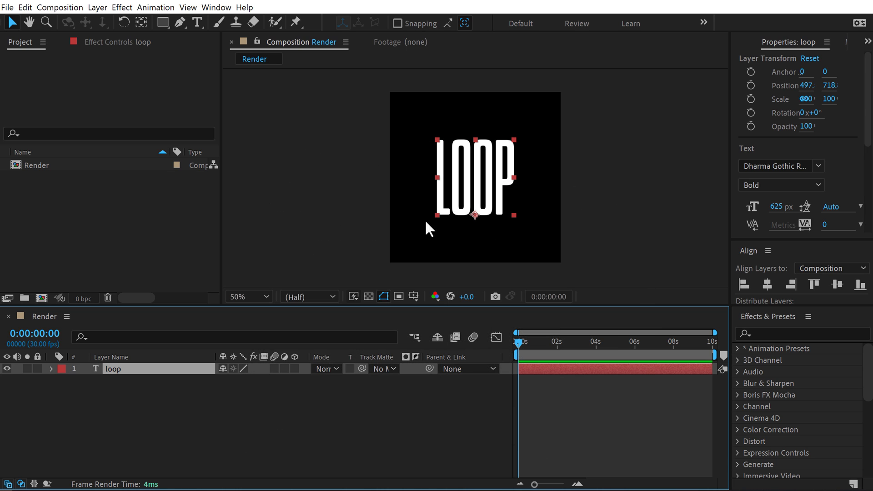
Make the loop text layer 3D and widen the composition viewer.
{"action": "left_click", "coordinate": [301, 406]}
{"action": "left_click", "coordinate": [294, 369]}
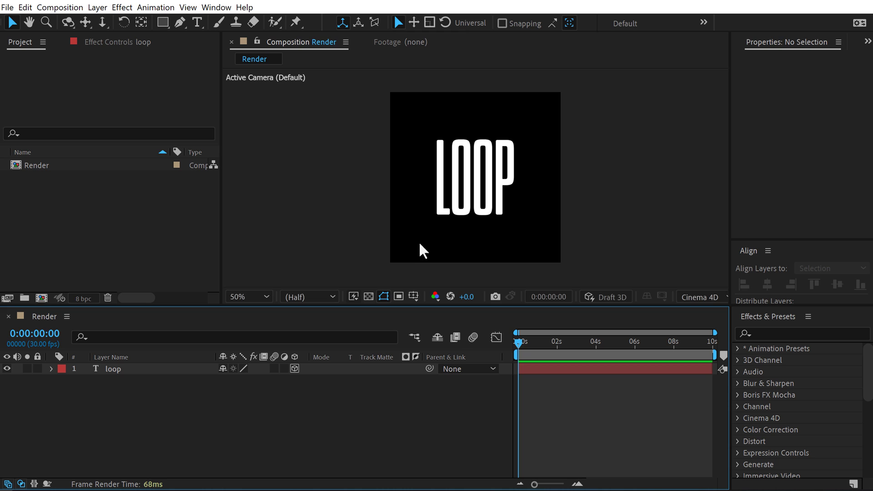
{"action": "left_click", "coordinate": [121, 368]}
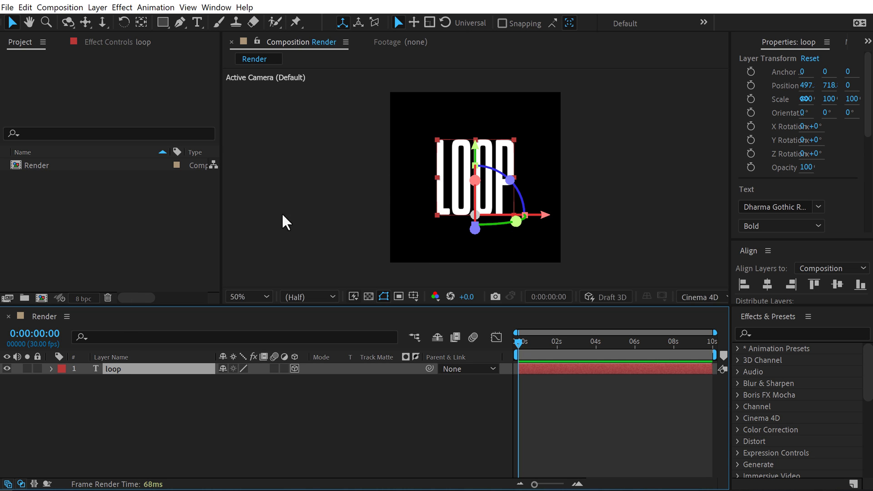
{"action": "left_click", "coordinate": [778, 250]}
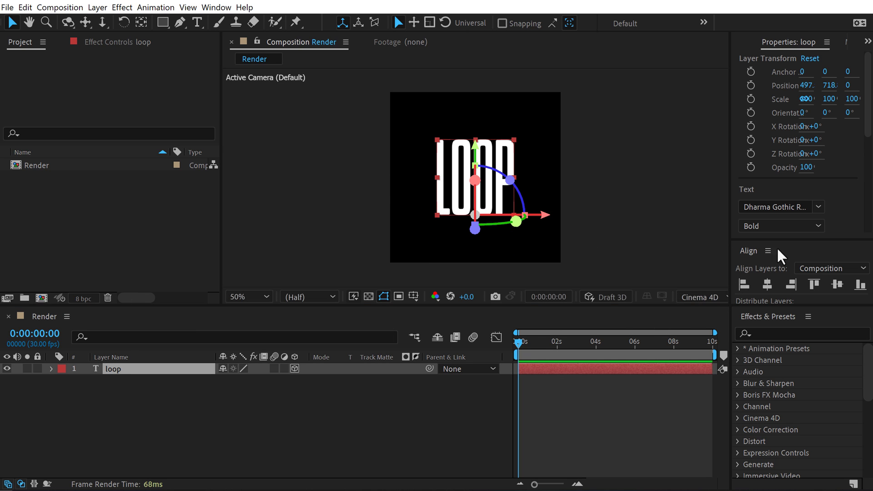
{"action": "left_click_drag", "start_coordinate": [728, 192], "coordinate": [809, 216]}
In Custom View 1, extrude the LOOP text to a depth of 40 with bevel depth 2.0.
{"action": "left_click", "coordinate": [760, 294]}
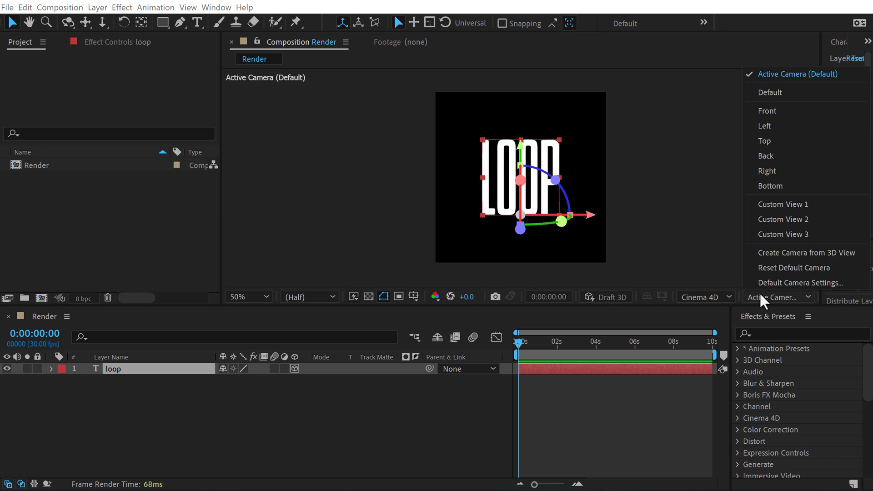
{"action": "left_click", "coordinate": [773, 205]}
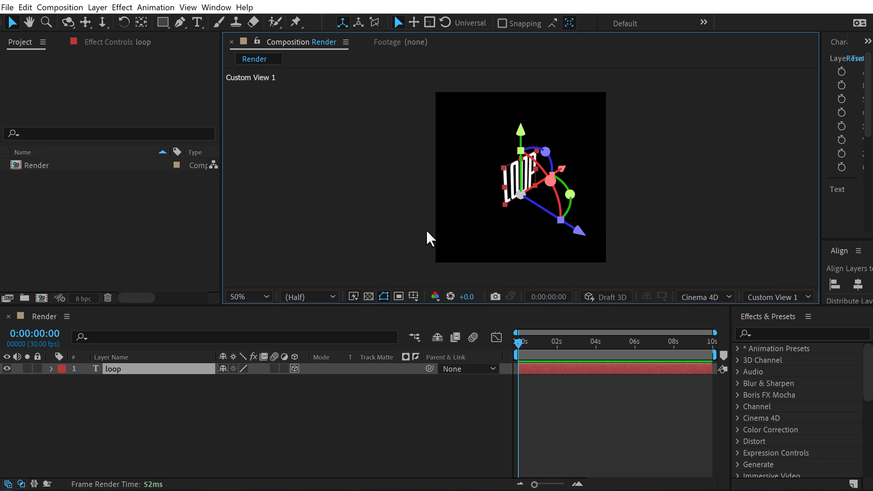
{"action": "key", "text": "slash"}
{"action": "left_click", "coordinate": [52, 369]}
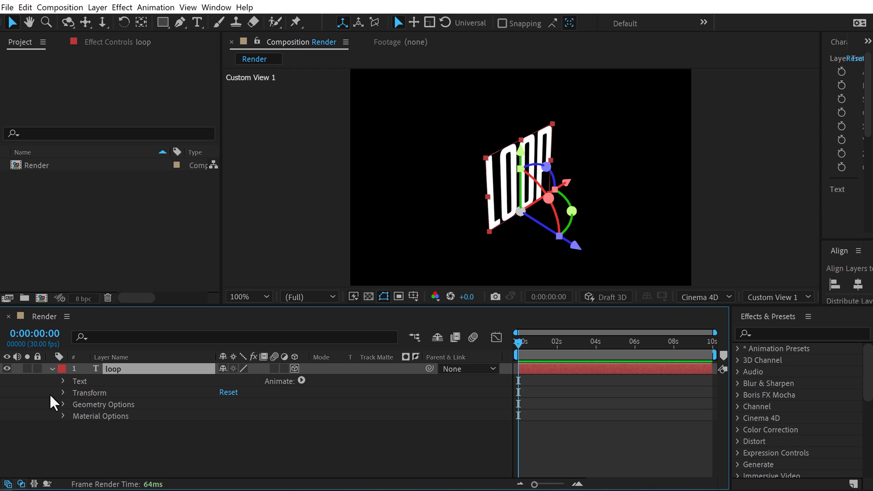
{"action": "left_click", "coordinate": [62, 403]}
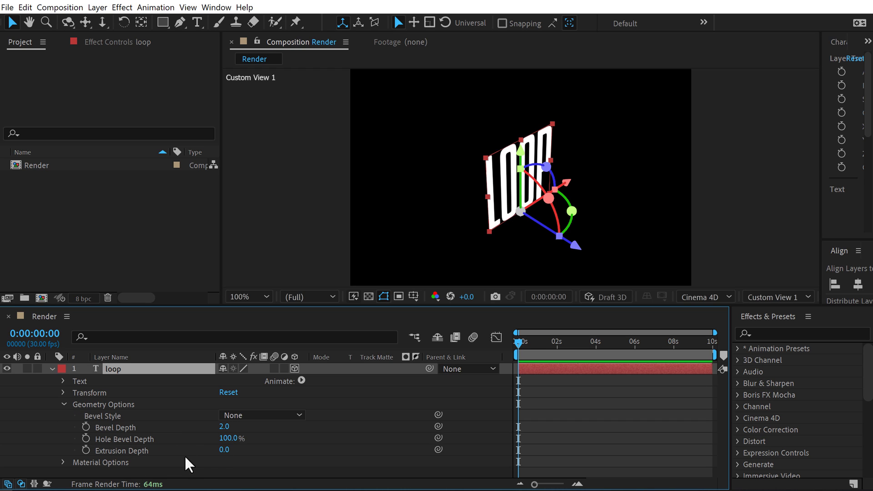
{"action": "left_click_drag", "start_coordinate": [224, 453], "coordinate": [243, 445]}
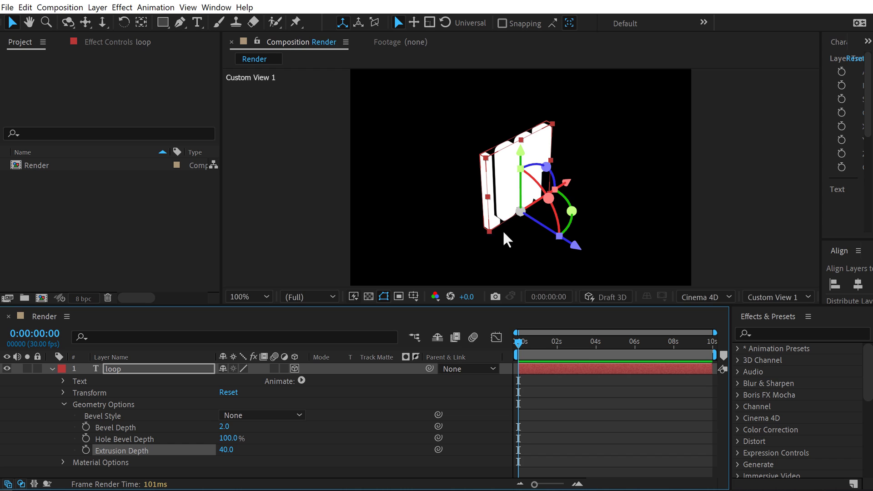
{"action": "left_click", "coordinate": [64, 404]}
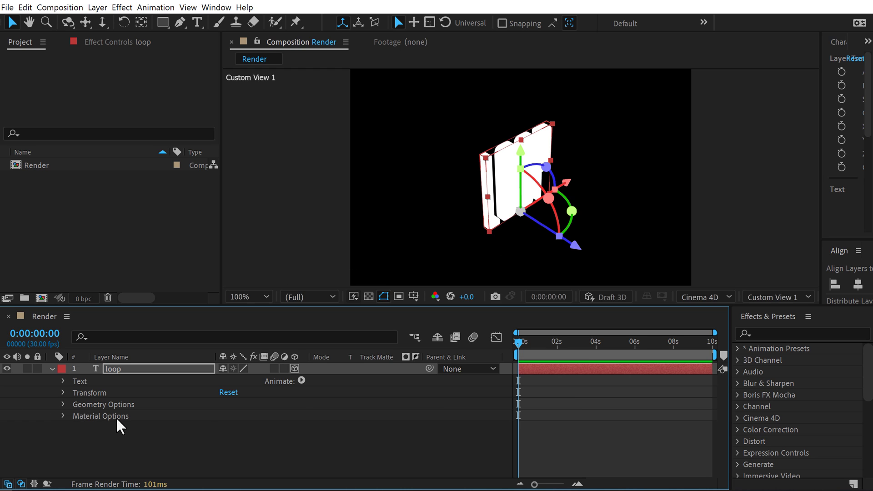
Return the viewer to Active Camera (Default) and reselect the loop layer.
{"action": "left_click", "coordinate": [784, 298]}
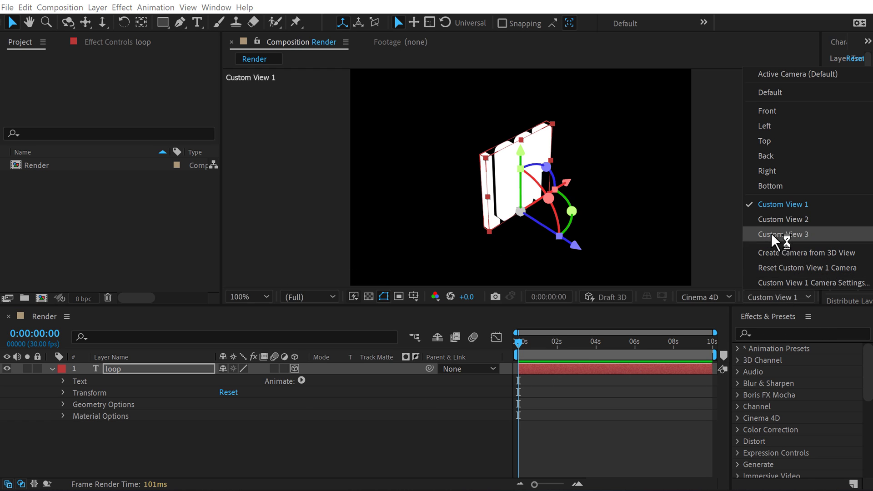
{"action": "left_click", "coordinate": [777, 75]}
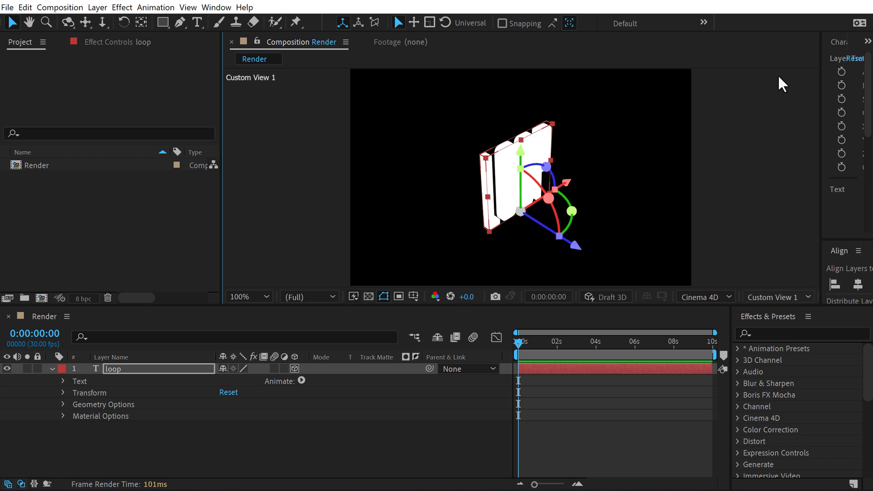
{"action": "left_click", "coordinate": [231, 435]}
Create a loop Outlines shape layer from the text with Create Shapes from Text.
{"action": "right_click", "coordinate": [120, 370]}
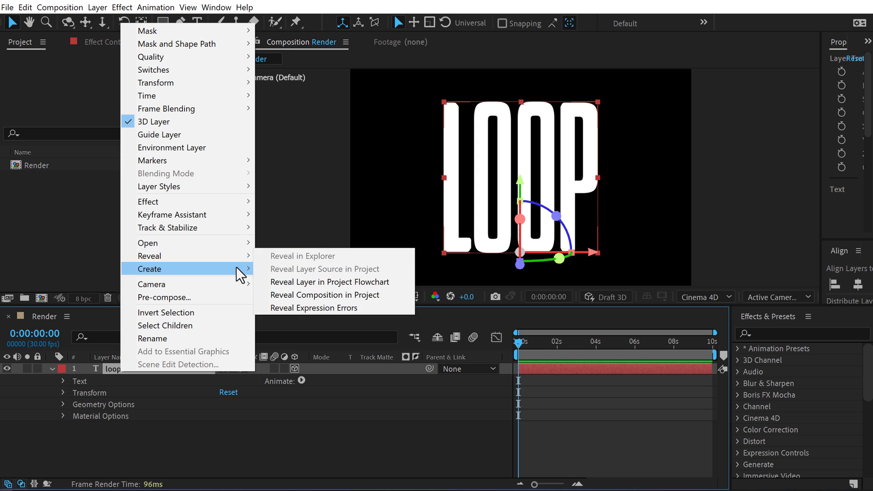
{"action": "mouse_move", "coordinate": [236, 267]}
{"action": "left_click", "coordinate": [309, 280]}
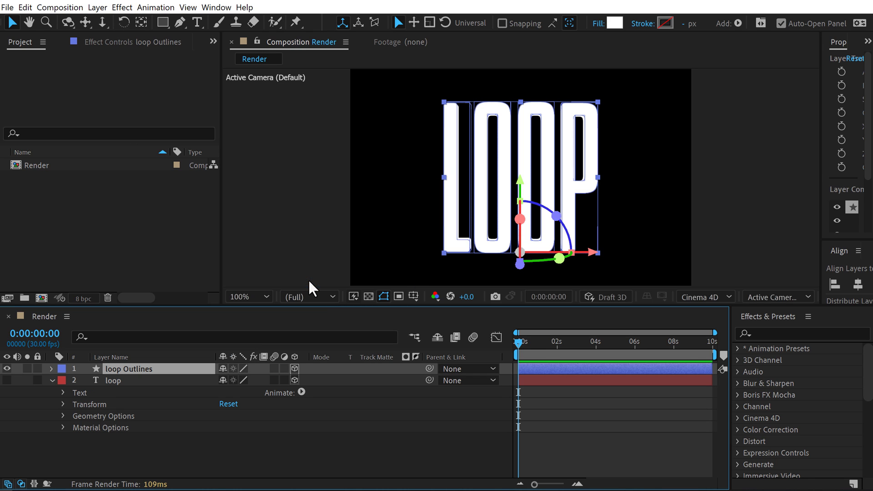
{"action": "left_click", "coordinate": [59, 414]}
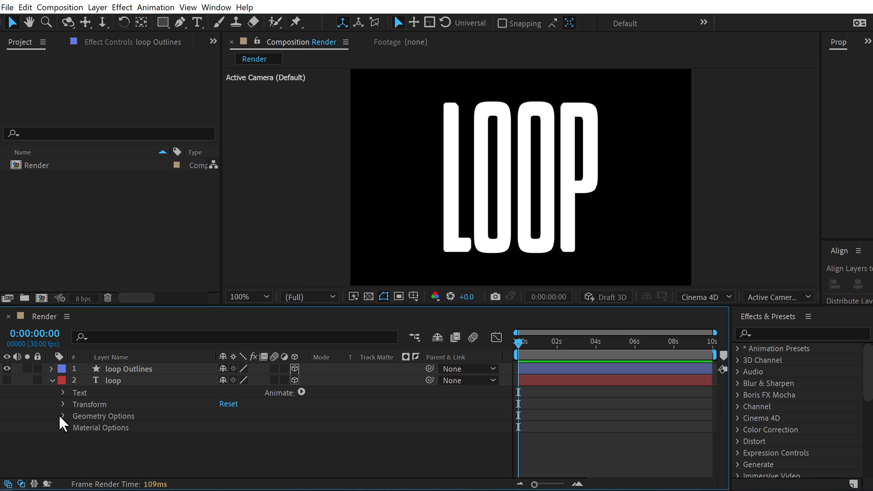
{"action": "left_click", "coordinate": [50, 380]}
{"action": "left_click", "coordinate": [114, 379]}
{"action": "left_click", "coordinate": [113, 407]}
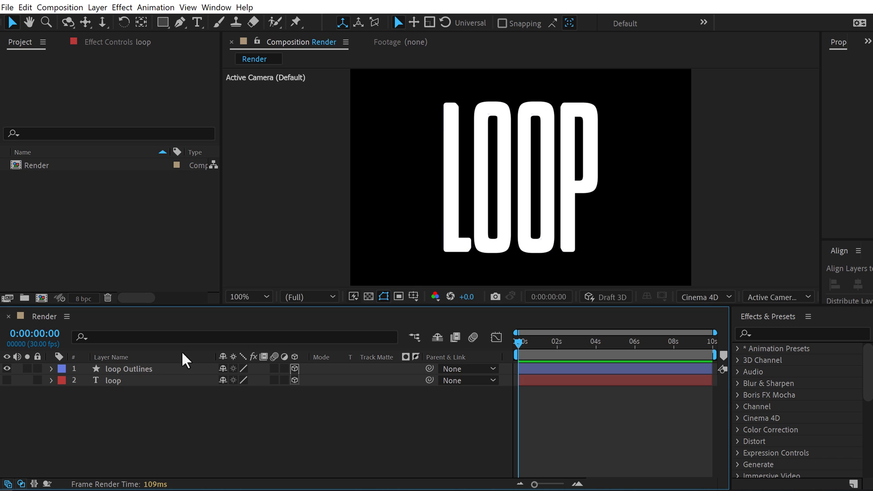
Rotate the loop Outlines layer to -25° on the Y axis.
{"action": "left_click", "coordinate": [122, 369]}
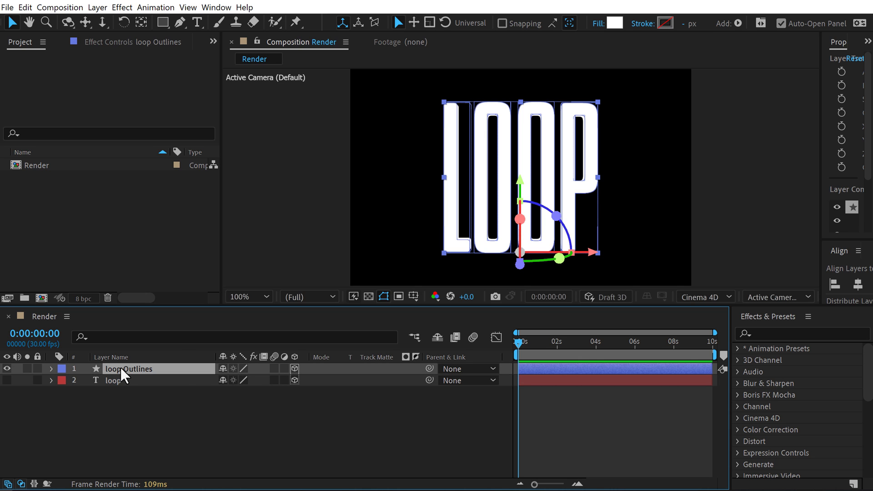
{"action": "key", "text": "r"}
{"action": "left_click_drag", "start_coordinate": [240, 406], "coordinate": [163, 386]}
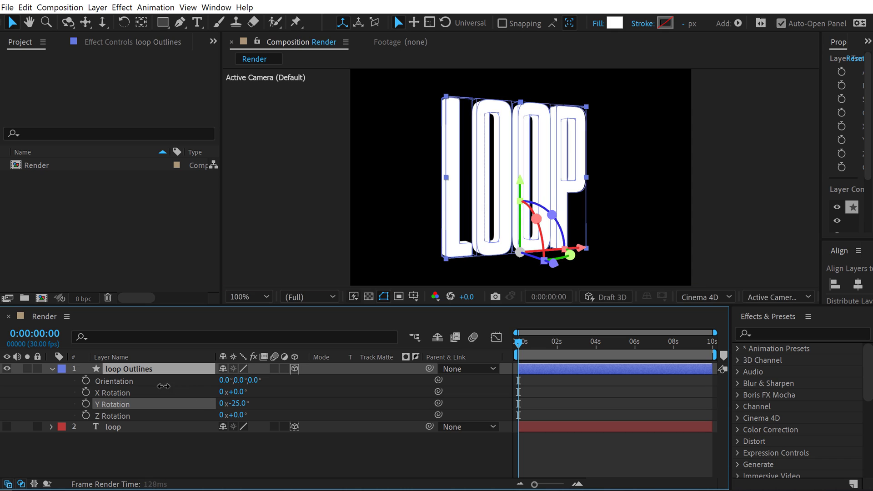
Select the four letter groups l, o, o, p under loop Outlines' Contents.
{"action": "left_click", "coordinate": [138, 371]}
{"action": "left_click", "coordinate": [52, 369]}
{"action": "left_click", "coordinate": [51, 369]}
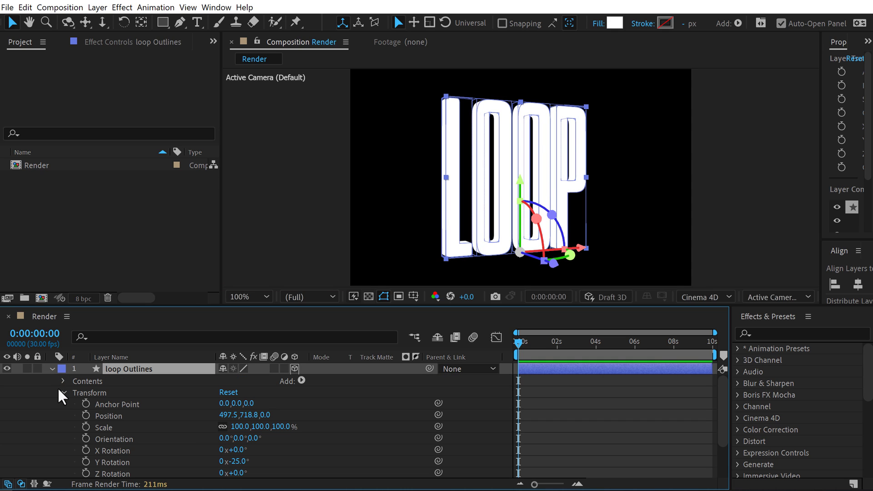
{"action": "left_click", "coordinate": [64, 393]}
{"action": "left_click", "coordinate": [64, 381]}
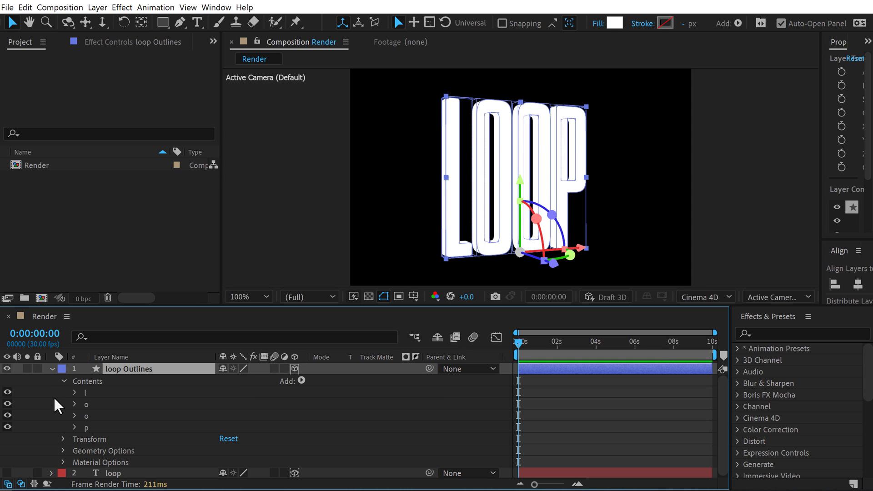
{"action": "left_click", "coordinate": [96, 393]}
{"action": "left_click", "coordinate": [98, 428], "text": "shift"}
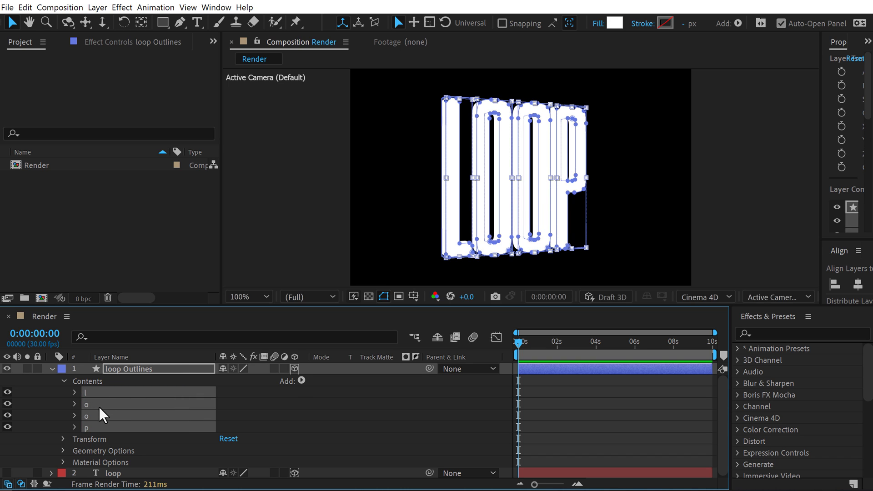
Add Front Color and Back Color properties to all four letter groups.
{"action": "left_click", "coordinate": [302, 380]}
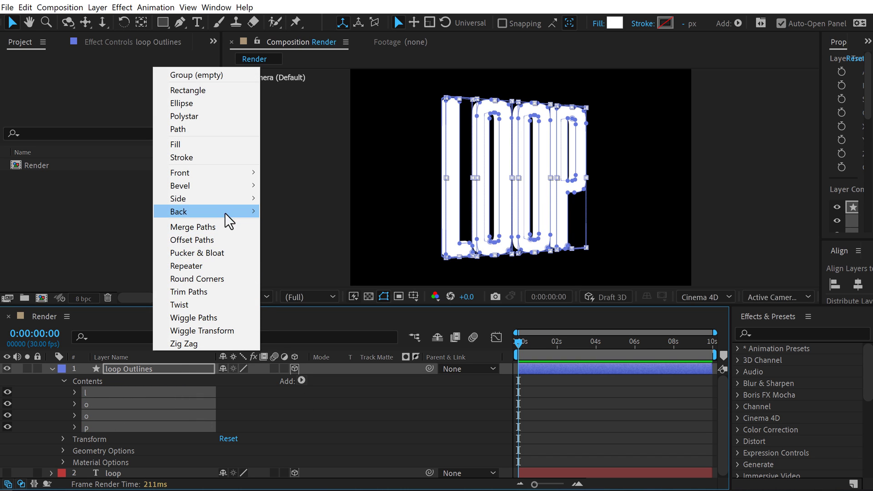
{"action": "mouse_move", "coordinate": [222, 174]}
{"action": "left_click", "coordinate": [280, 174]}
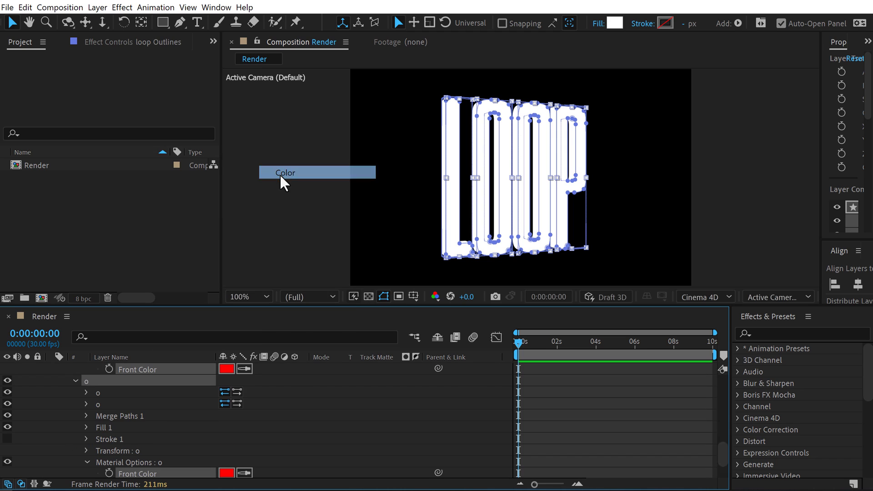
{"action": "scroll", "coordinate": [167, 402], "scroll_direction": "up", "scroll_amount": 4}
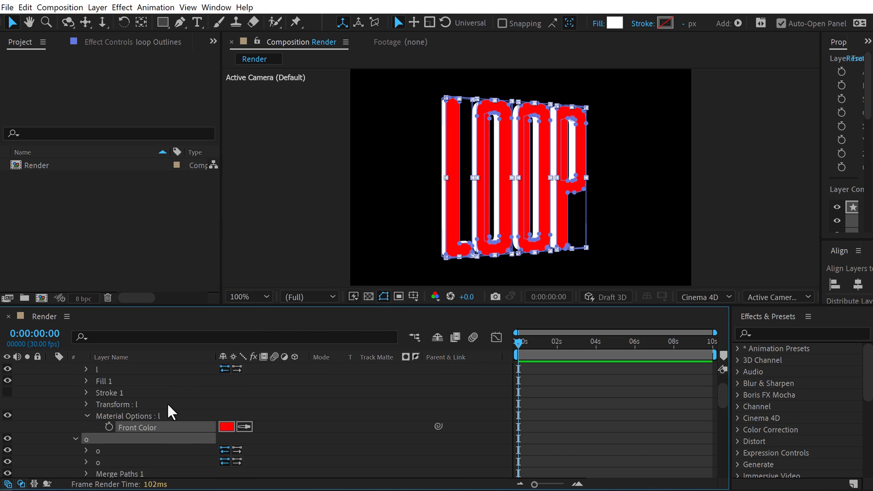
{"action": "left_click", "coordinate": [303, 381]}
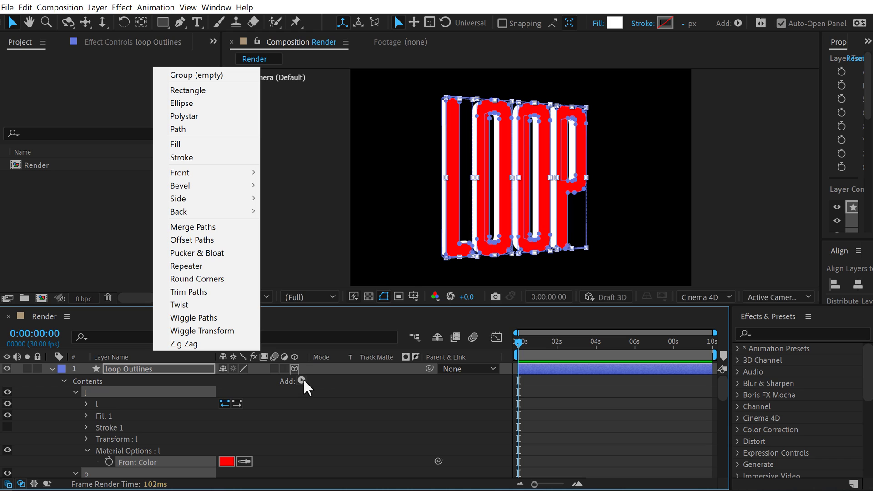
{"action": "mouse_move", "coordinate": [224, 215]}
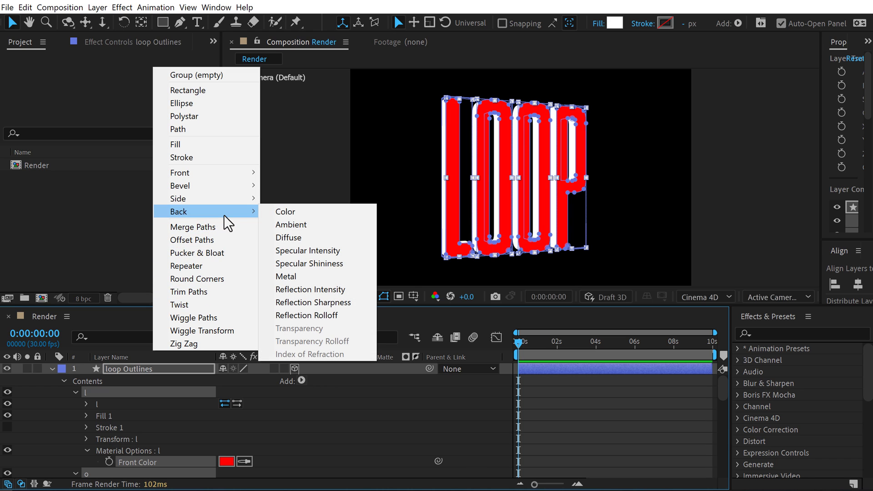
{"action": "left_click", "coordinate": [293, 211]}
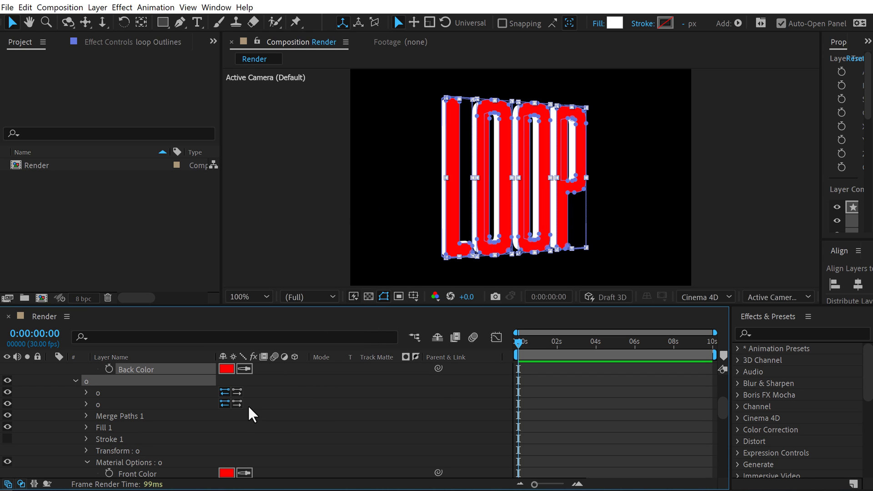
Filter the properties by 'color' and set every letter's Front and Back Color to white.
{"action": "left_click", "coordinate": [121, 337]}
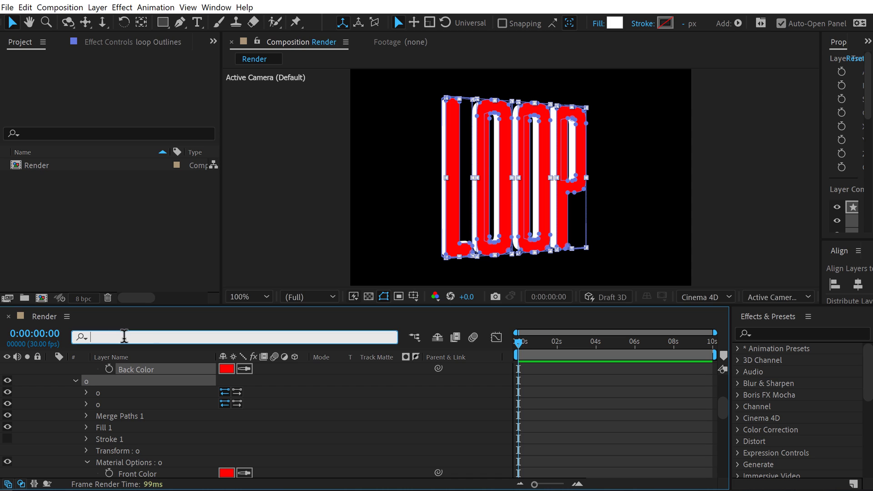
{"action": "type", "text": "color"}
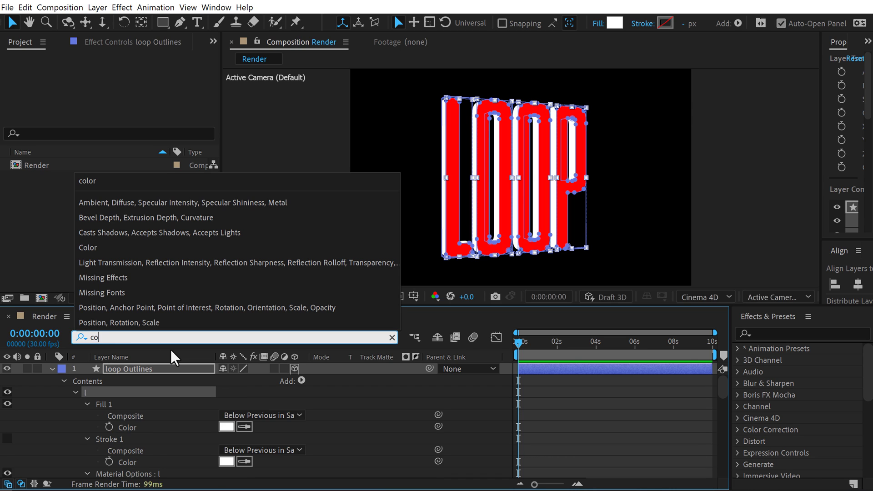
{"action": "left_click", "coordinate": [364, 428]}
{"action": "scroll", "coordinate": [241, 426], "scroll_direction": "down", "scroll_amount": 3}
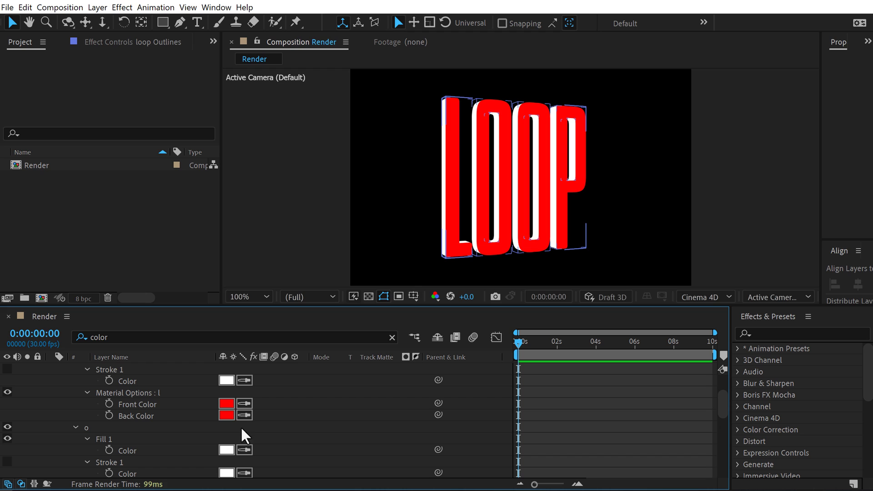
{"action": "left_click", "coordinate": [244, 403]}
{"action": "left_click", "coordinate": [226, 380]}
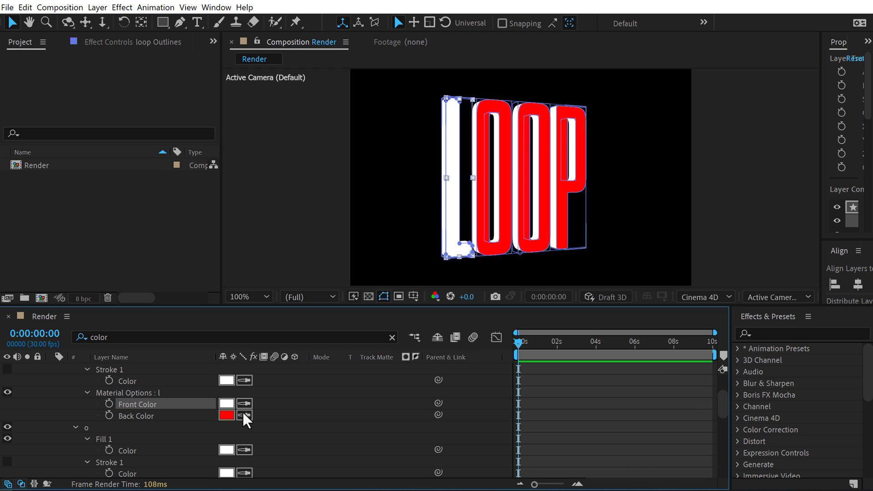
{"action": "scroll", "coordinate": [245, 423], "scroll_direction": "down", "scroll_amount": 3}
{"action": "left_click", "coordinate": [227, 414]}
{"action": "scroll", "coordinate": [242, 423], "scroll_direction": "down", "scroll_amount": 5}
{"action": "left_click", "coordinate": [244, 416]}
{"action": "left_click", "coordinate": [227, 392]}
{"action": "scroll", "coordinate": [242, 427], "scroll_direction": "down", "scroll_amount": 3}
{"action": "left_click", "coordinate": [244, 448]}
{"action": "left_click", "coordinate": [226, 426]}
{"action": "scroll", "coordinate": [295, 415], "scroll_direction": "up", "scroll_amount": 10}
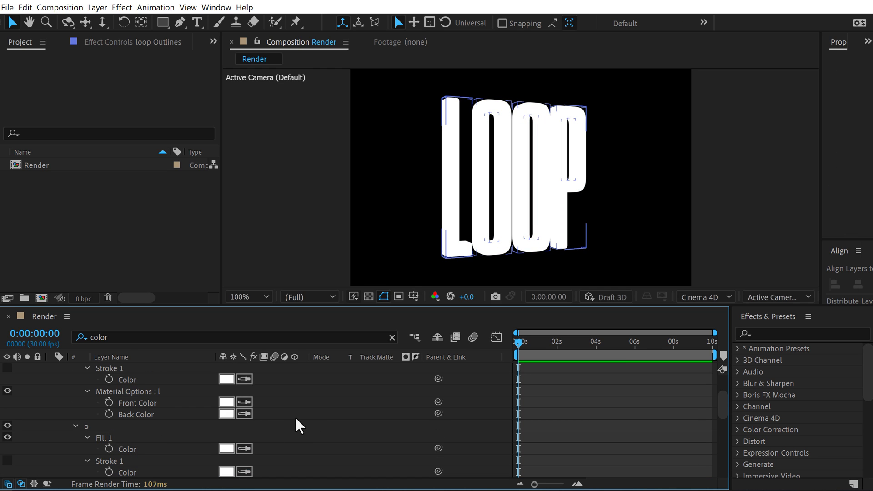
Change the loop Outlines fill colour to pink FF2556.
{"action": "left_click", "coordinate": [121, 368]}
{"action": "left_click", "coordinate": [51, 369]}
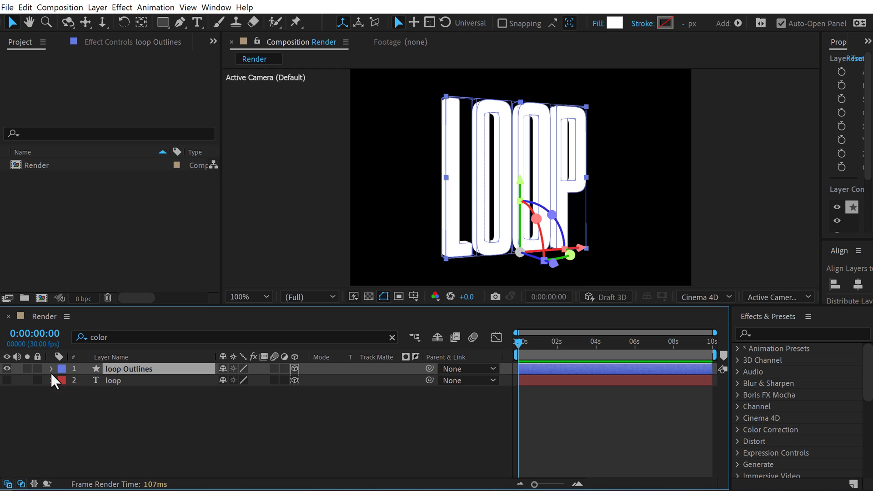
{"action": "left_click", "coordinate": [615, 21]}
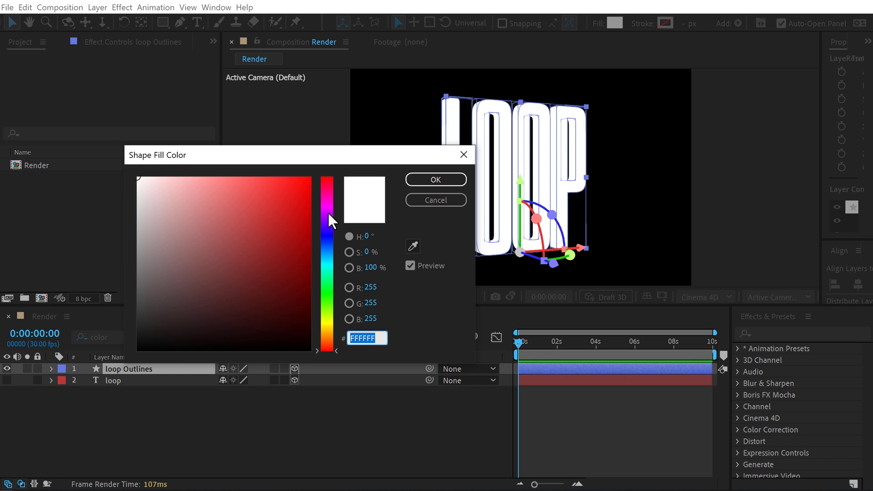
{"action": "left_click_drag", "start_coordinate": [329, 211], "coordinate": [334, 184]}
{"action": "left_click_drag", "start_coordinate": [274, 187], "coordinate": [285, 171]}
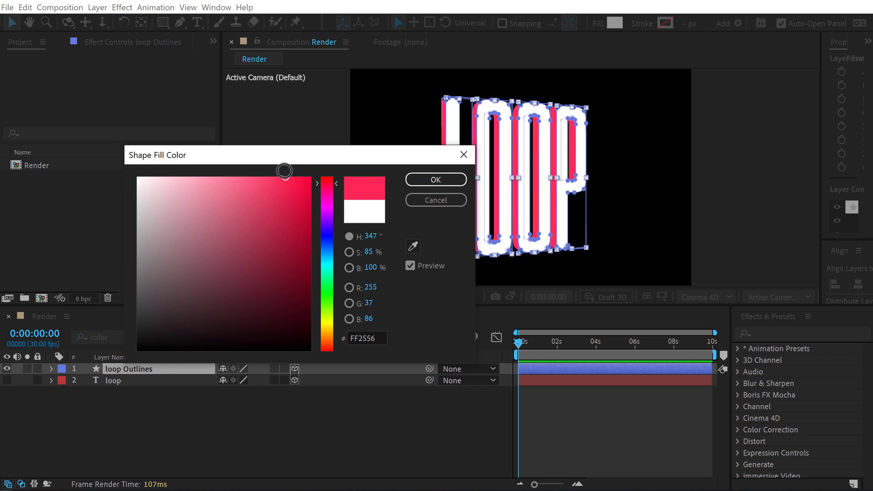
{"action": "left_click", "coordinate": [452, 177]}
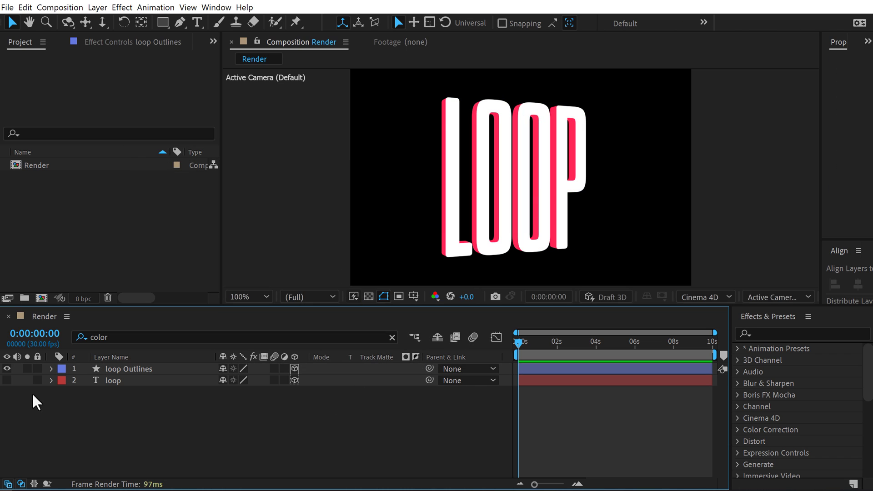
Scrub loop Outlines' Y Rotation to -87° and select the value for editing.
{"action": "left_click", "coordinate": [133, 369]}
{"action": "key", "text": "r"}
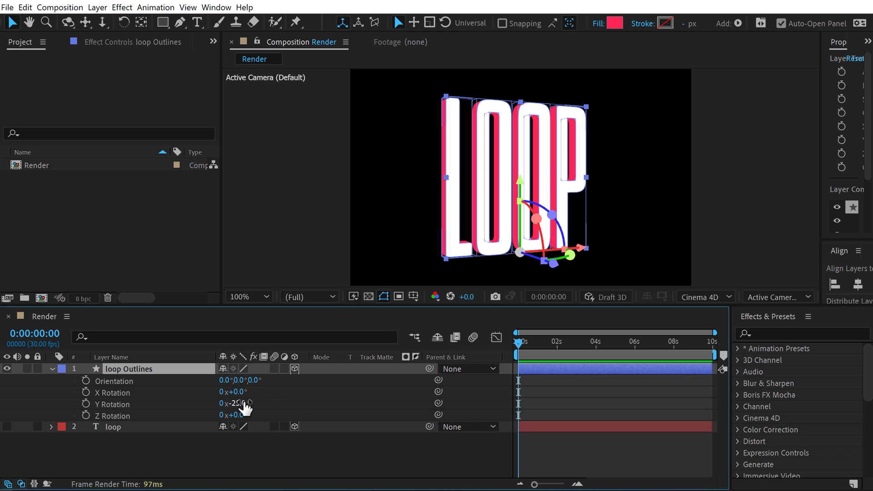
{"action": "left_click_drag", "start_coordinate": [245, 408], "coordinate": [268, 407]}
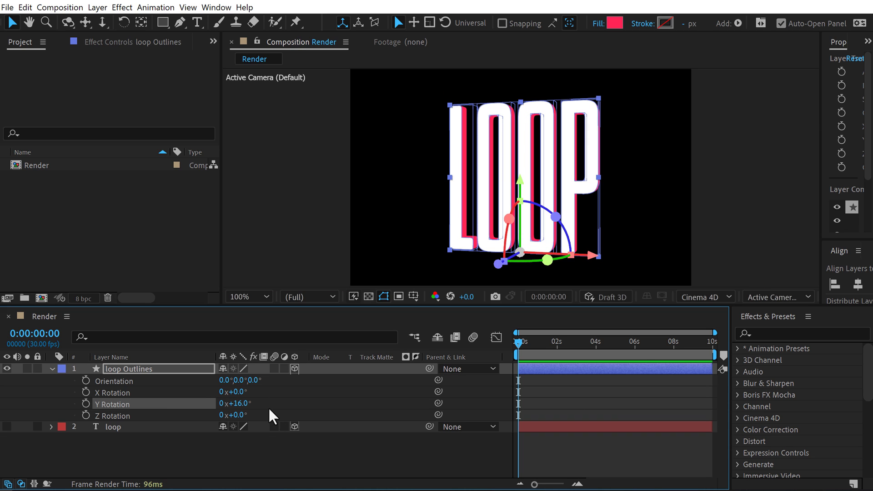
{"action": "left_click", "coordinate": [237, 404]}
Set loop Outlines' Y Rotation to 0 and view the composition at 50%.
{"action": "type", "text": "0"}
{"action": "left_click", "coordinate": [221, 442]}
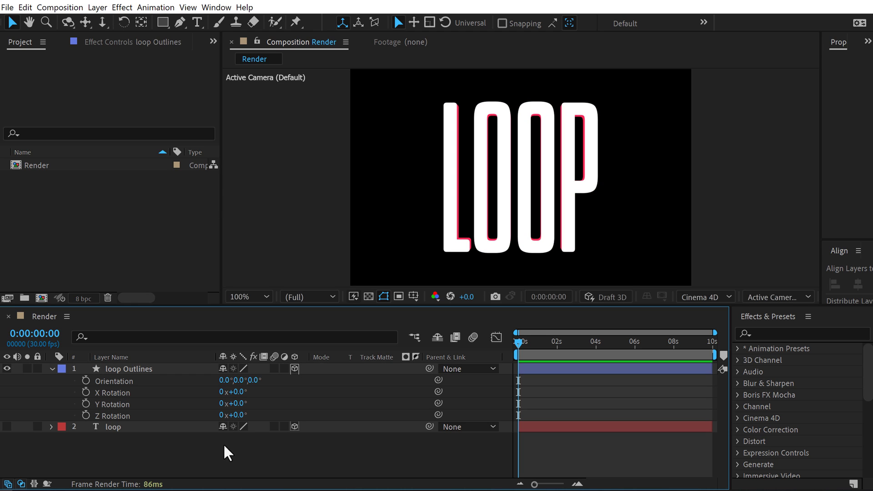
{"action": "key", "text": "comma"}
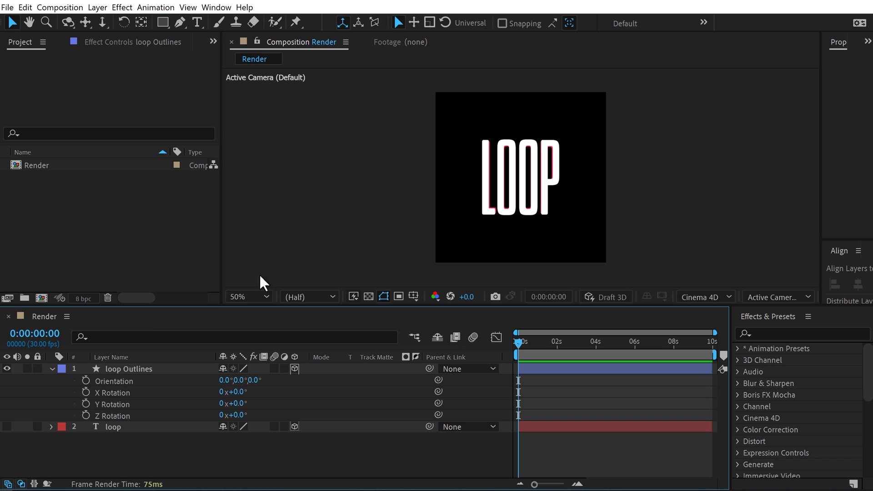
{"action": "left_click", "coordinate": [51, 369]}
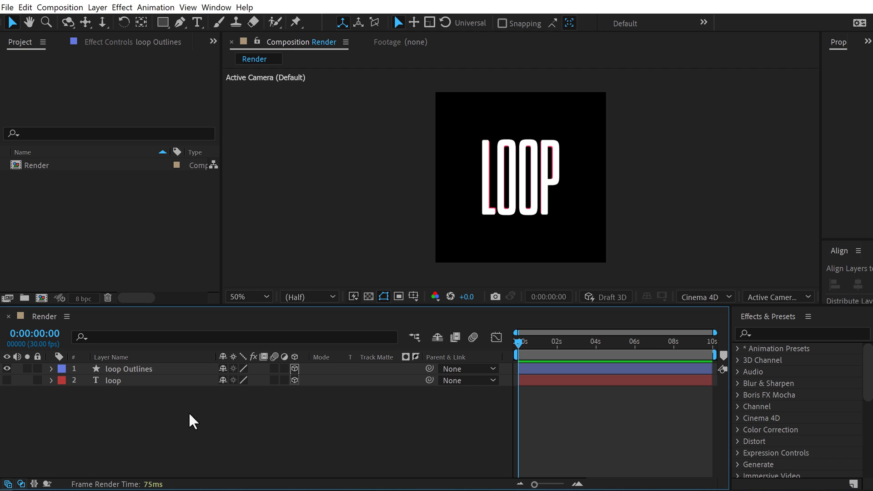
Create a new 1000×1000 solid named Map with Ctrl+Y.
{"action": "key", "text": "ctrl+y"}
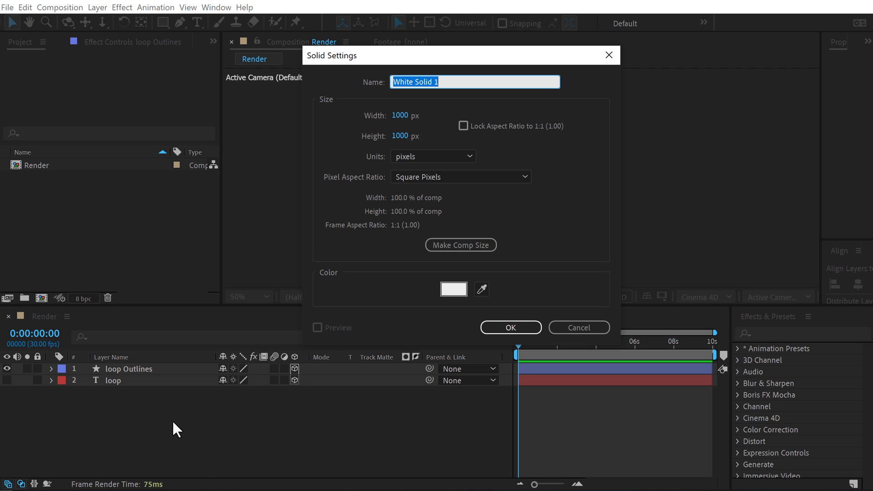
{"action": "type", "text": "Map"}
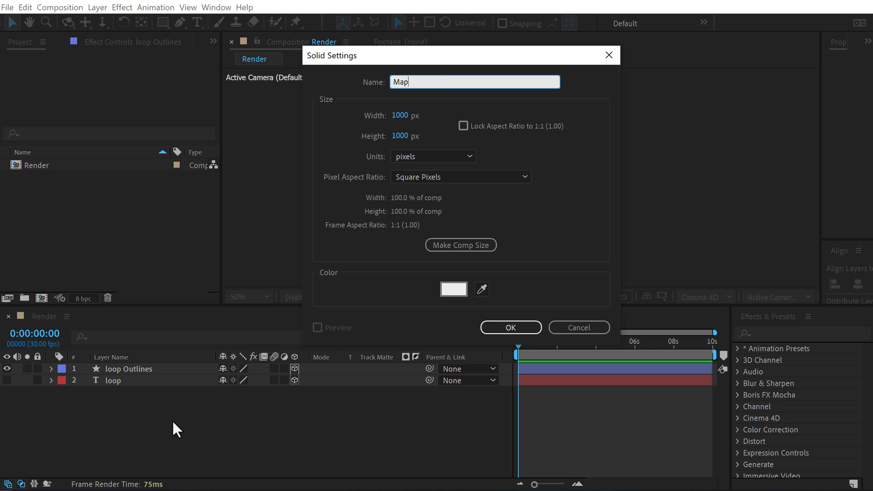
{"action": "left_click", "coordinate": [508, 327]}
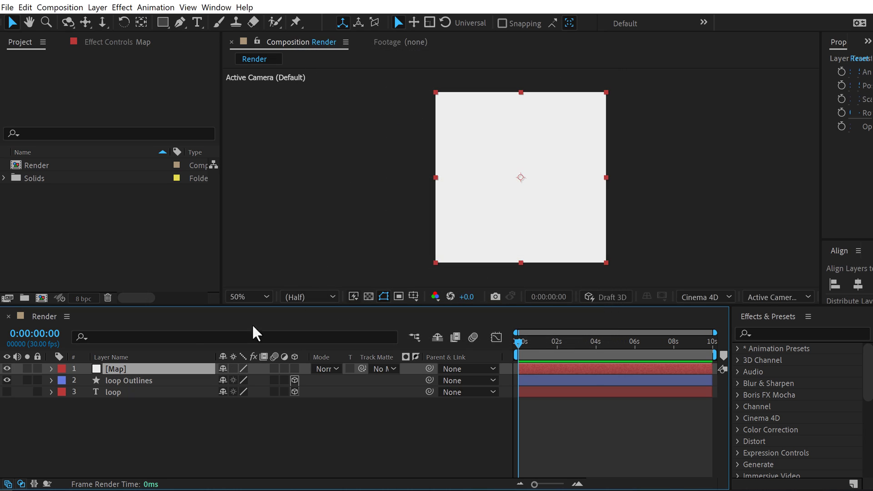
Apply a black-to-white Gradient Ramp effect to the Map solid.
{"action": "left_click", "coordinate": [780, 333]}
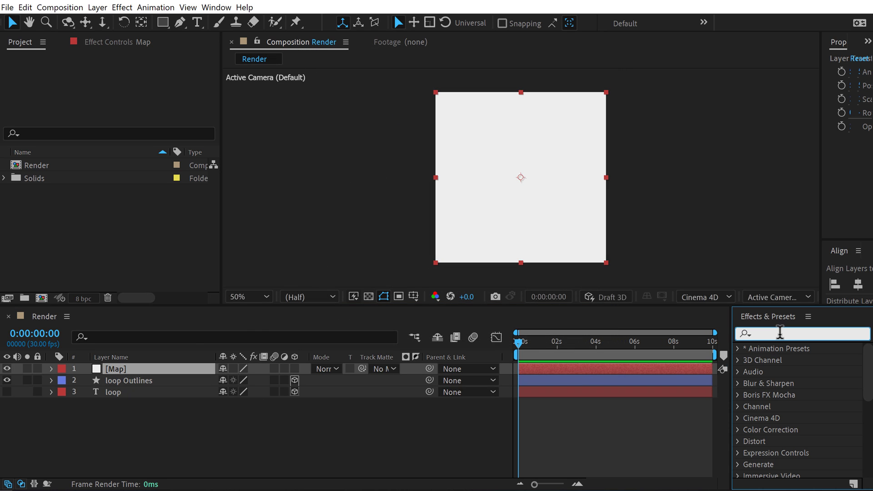
{"action": "type", "text": "gr"}
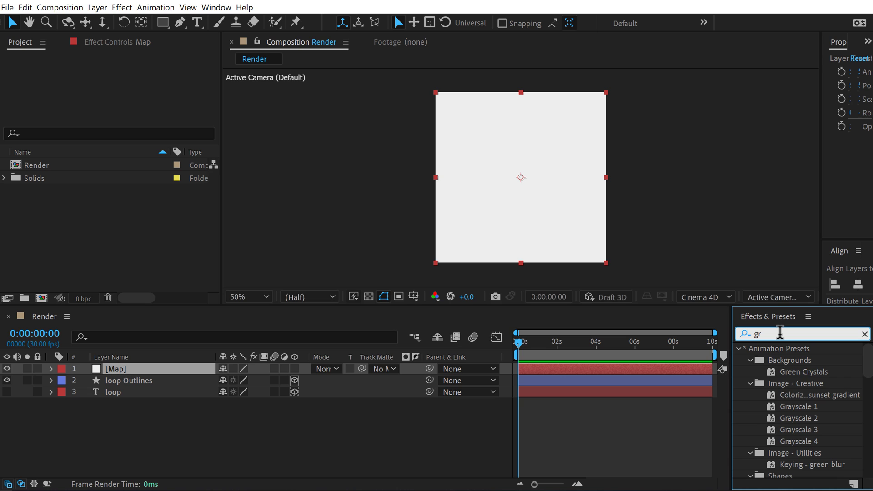
{"action": "type", "text": "adie"}
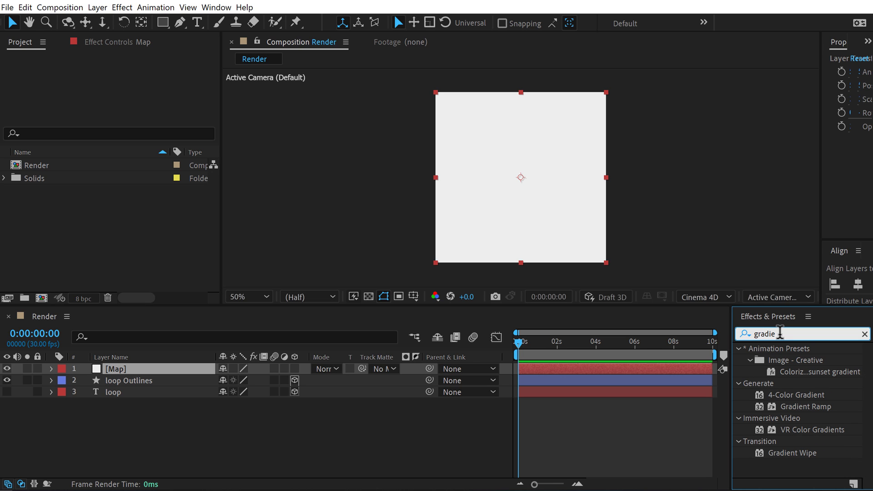
{"action": "left_click_drag", "start_coordinate": [794, 404], "coordinate": [503, 240]}
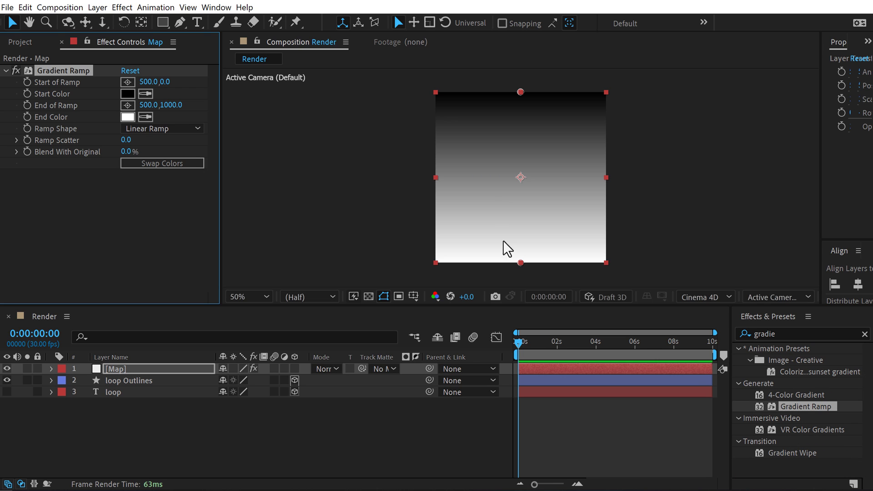
{"action": "left_click_drag", "start_coordinate": [820, 161], "coordinate": [720, 163]}
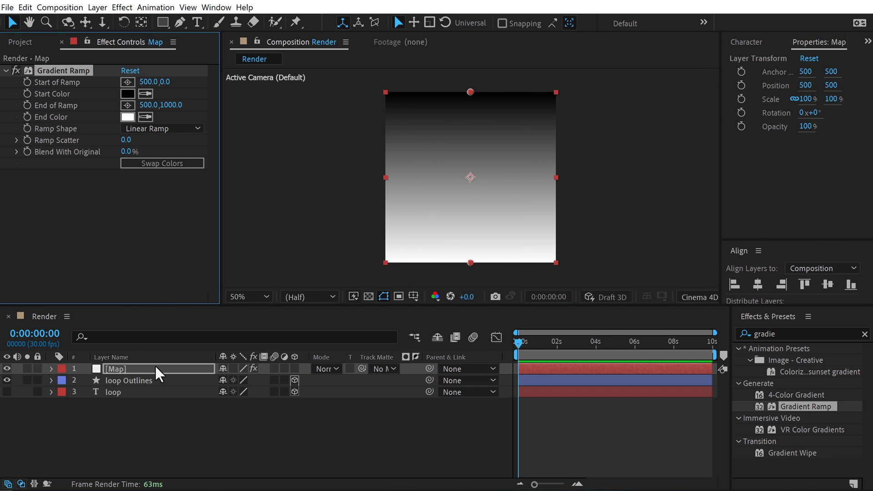
Hide the Map layer and add a new adjustment layer named Time.
{"action": "left_click", "coordinate": [7, 369]}
{"action": "left_click", "coordinate": [143, 438]}
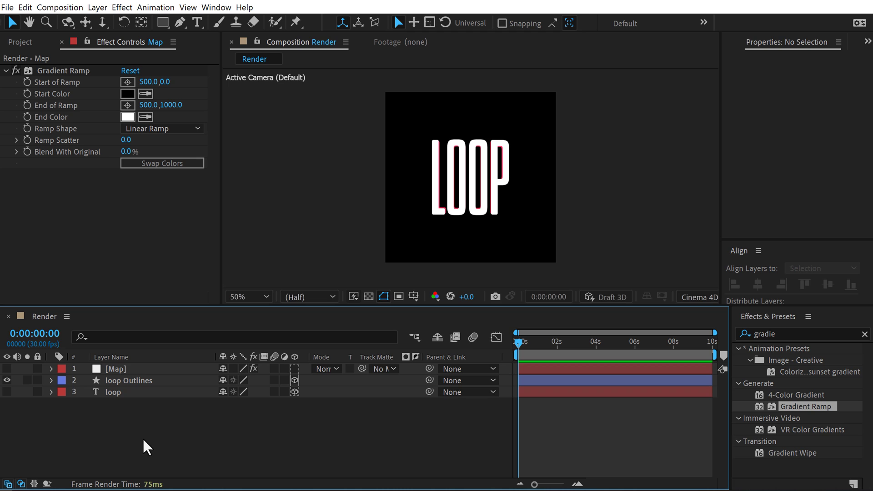
{"action": "right_click", "coordinate": [145, 438]}
{"action": "mouse_move", "coordinate": [263, 307]}
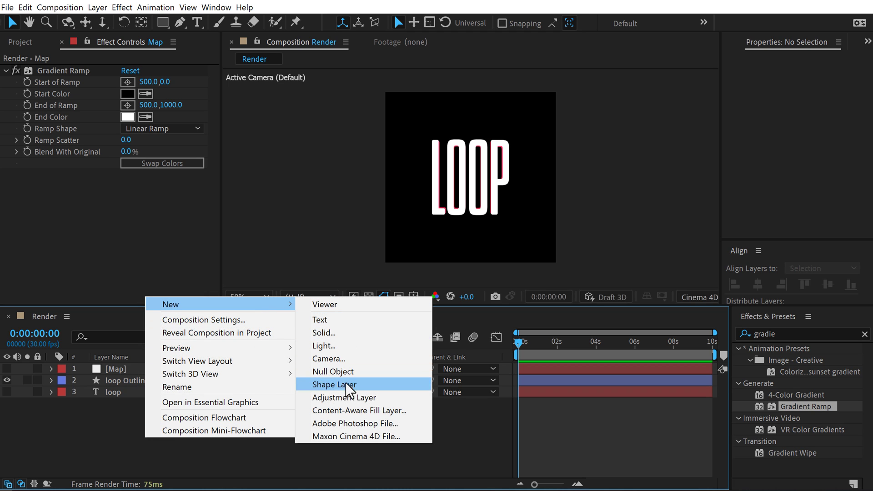
{"action": "left_click", "coordinate": [343, 399]}
{"action": "key", "text": "Return"}
{"action": "type", "text": "Time"}
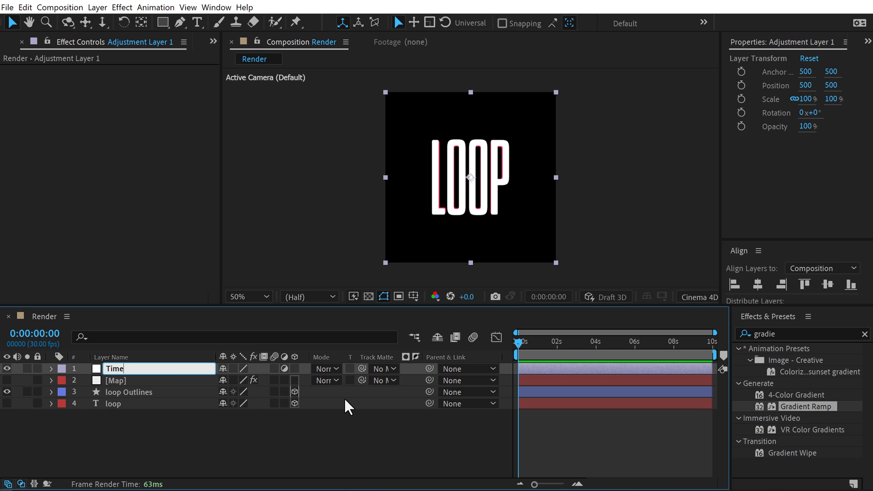
{"action": "key", "text": "Return"}
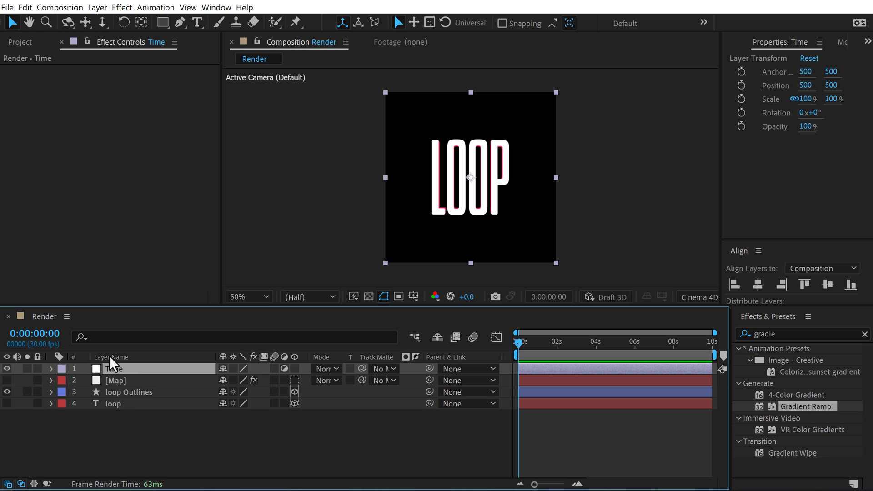
Apply Time Displacement to Time, using layer 2. Map with Effects & Masks as source.
{"action": "left_click", "coordinate": [779, 334]}
{"action": "type", "text": "time dis"}
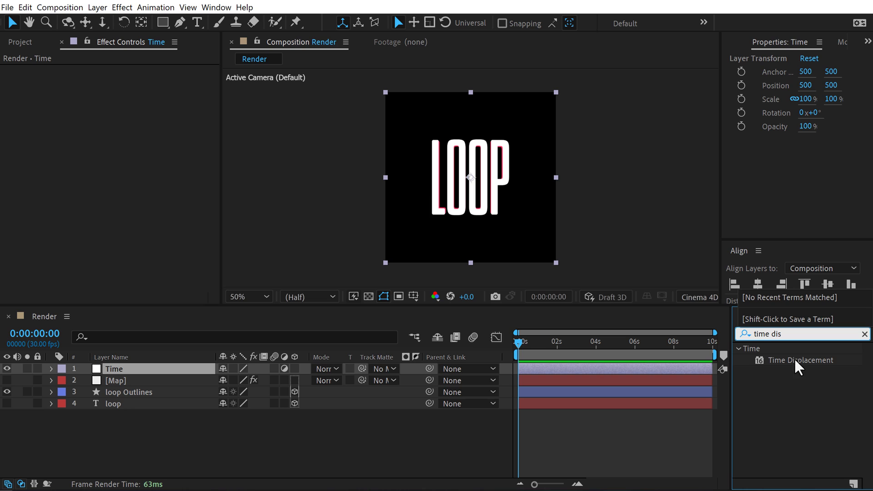
{"action": "double_click", "coordinate": [788, 359]}
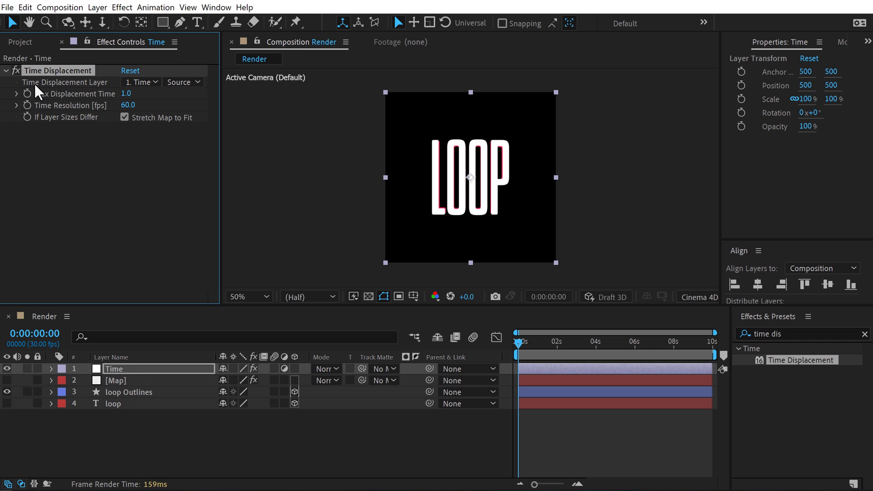
{"action": "left_click", "coordinate": [137, 82]}
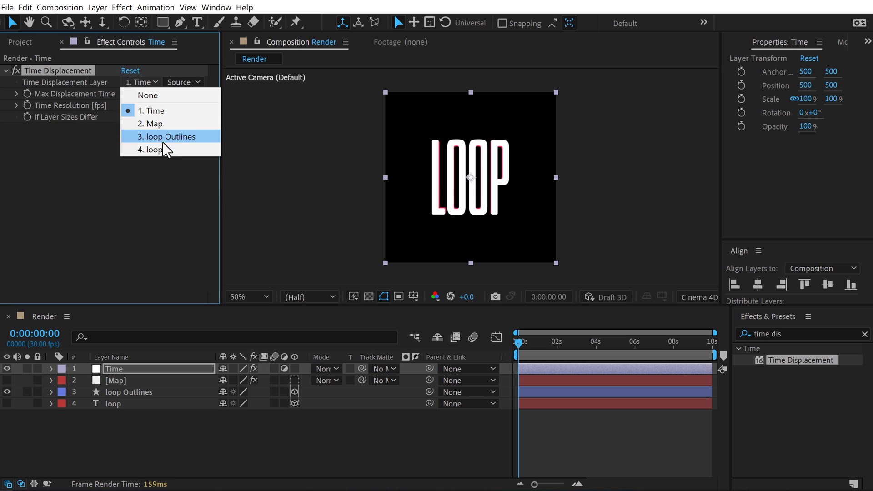
{"action": "left_click", "coordinate": [157, 123]}
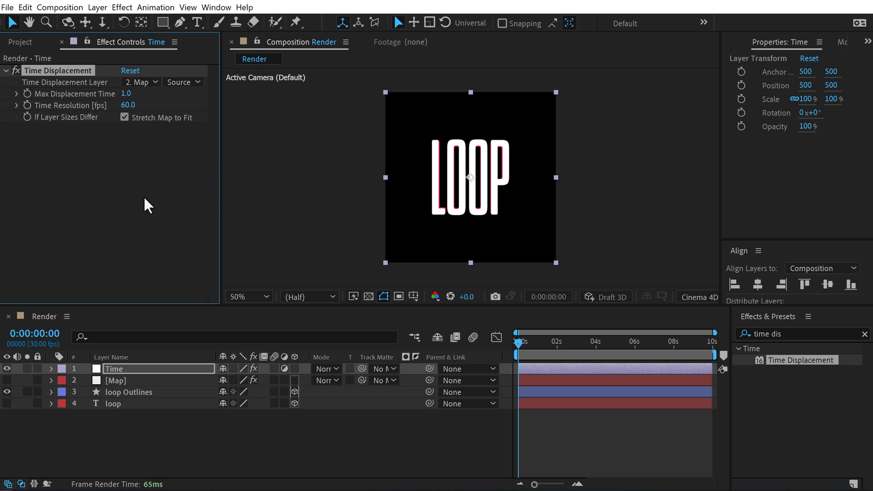
{"action": "left_click", "coordinate": [183, 82]}
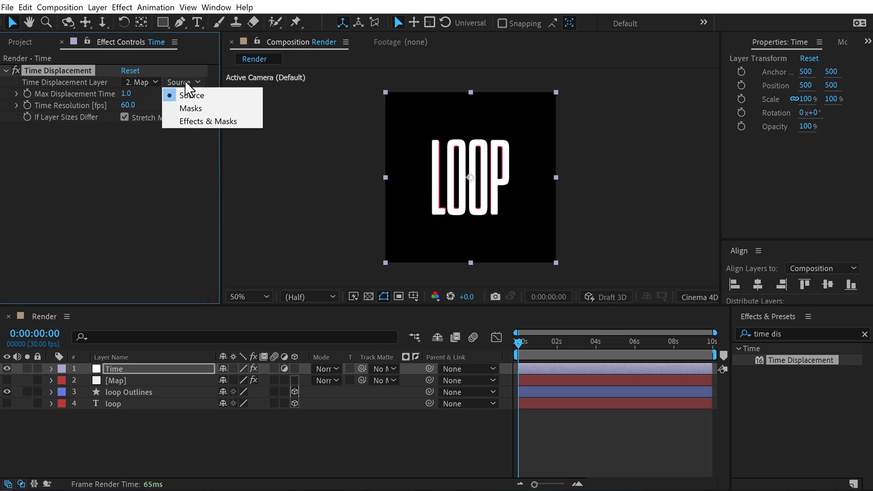
{"action": "left_click", "coordinate": [198, 122]}
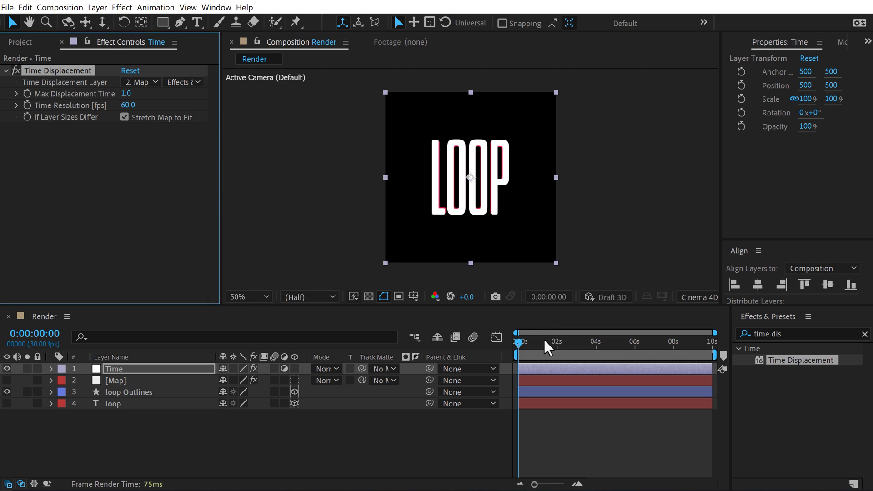
Zoom the timeline into frames and set a Y Rotation keyframe on loop Outlines at 0:00.
{"action": "scroll", "coordinate": [547, 391], "scroll_direction": "up", "scroll_amount": 2}
{"action": "left_click", "coordinate": [601, 484]}
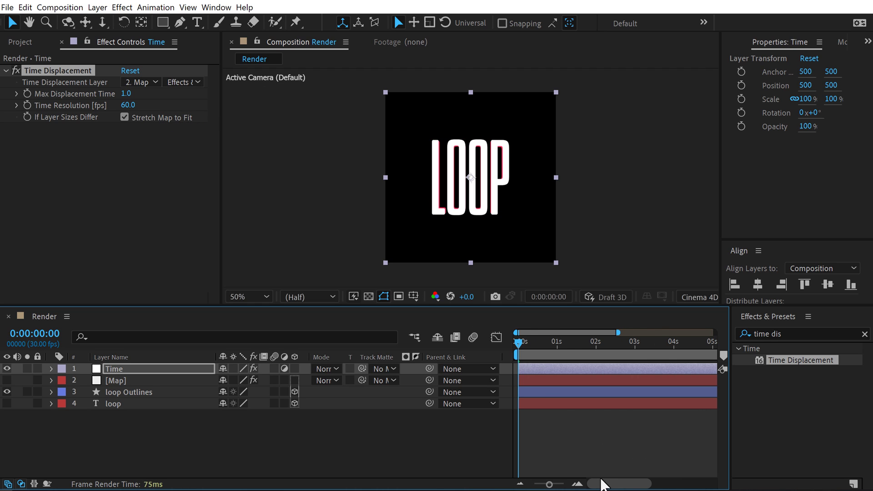
{"action": "left_click", "coordinate": [132, 392]}
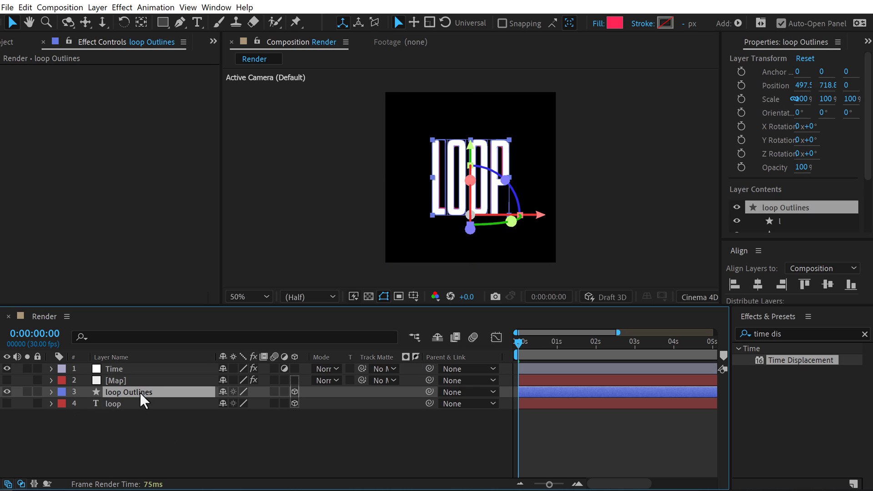
{"action": "key", "text": "r"}
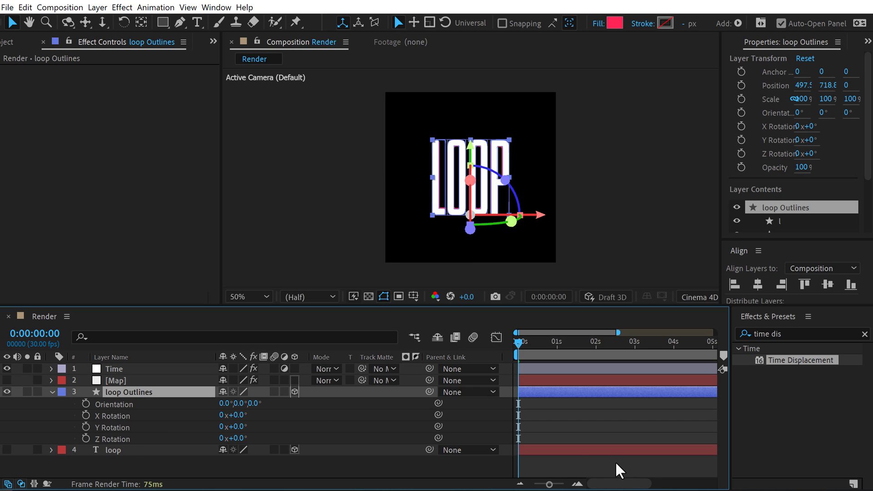
{"action": "key", "text": "equal"}
{"action": "key", "text": "equal"}
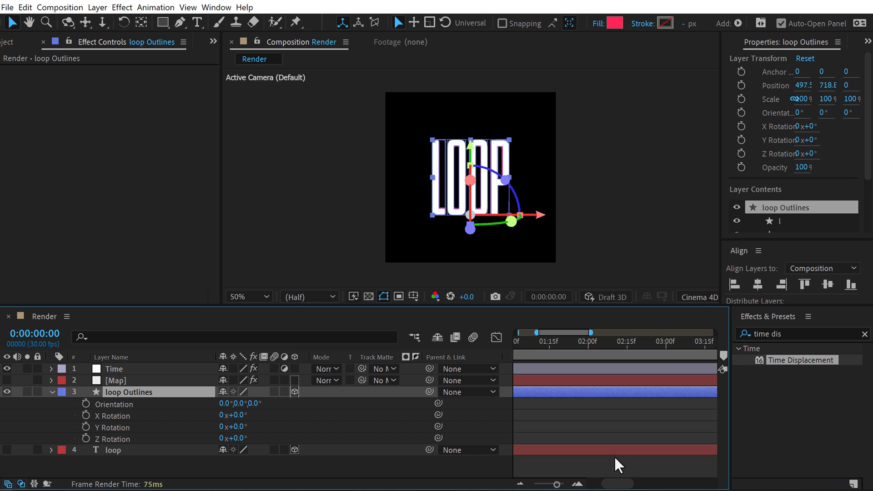
{"action": "left_click_drag", "start_coordinate": [618, 485], "coordinate": [602, 485]}
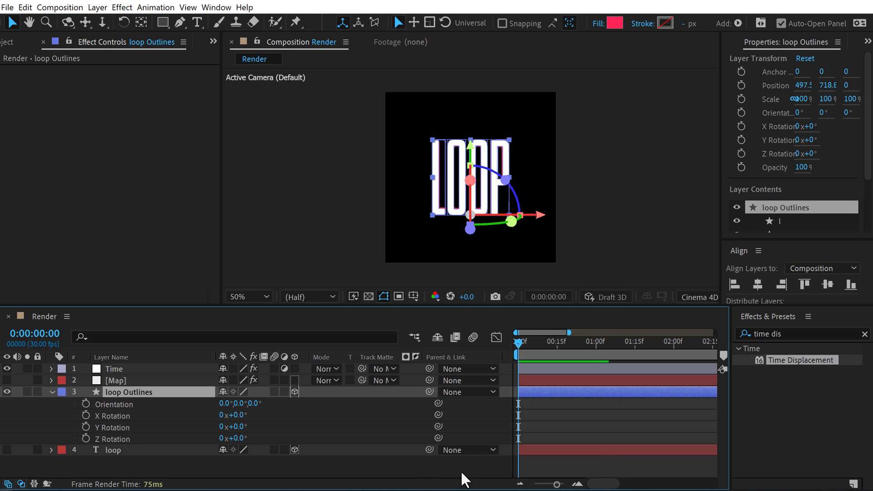
{"action": "left_click", "coordinate": [86, 426]}
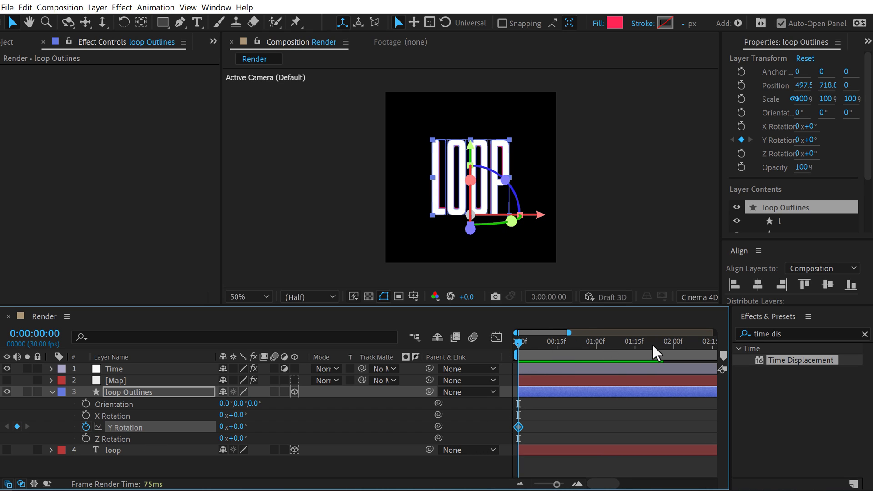
At 2:00 set Y Rotation to 1 full revolution, then jump to frame 22.
{"action": "left_click_drag", "start_coordinate": [672, 345], "coordinate": [673, 351]}
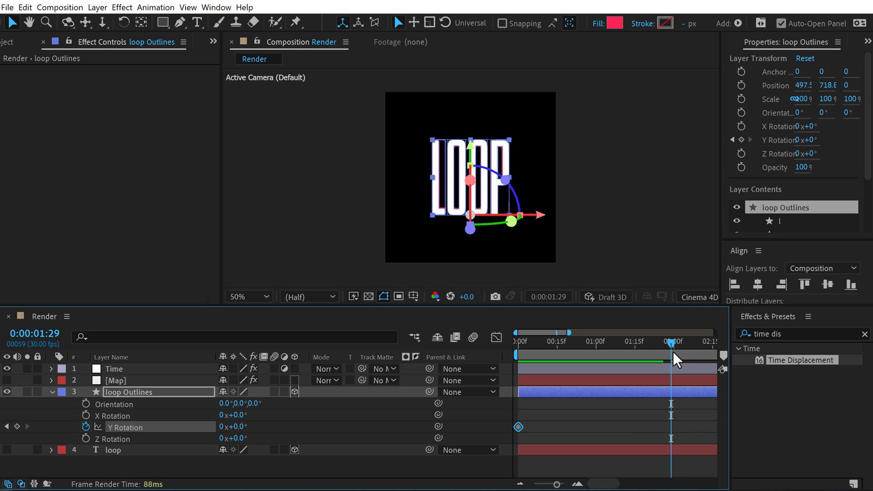
{"action": "left_click", "coordinate": [222, 427]}
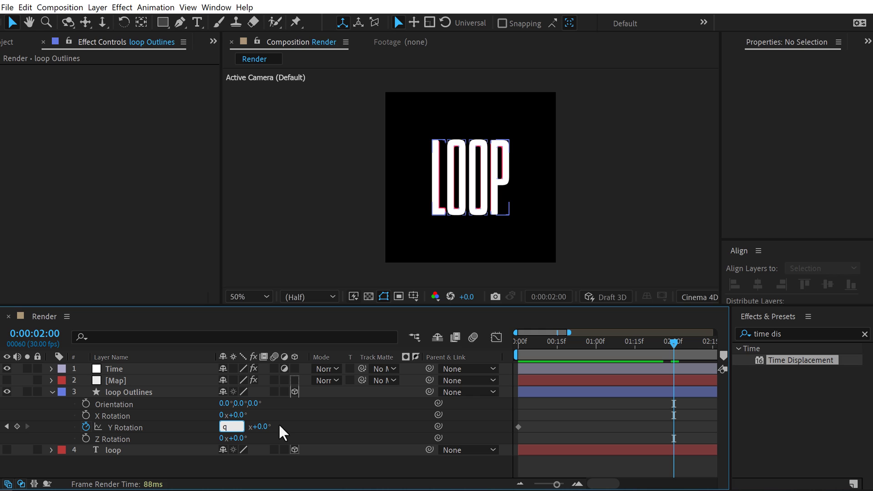
{"action": "key", "text": "BackSpace"}
{"action": "type", "text": "1"}
{"action": "key", "text": "Return"}
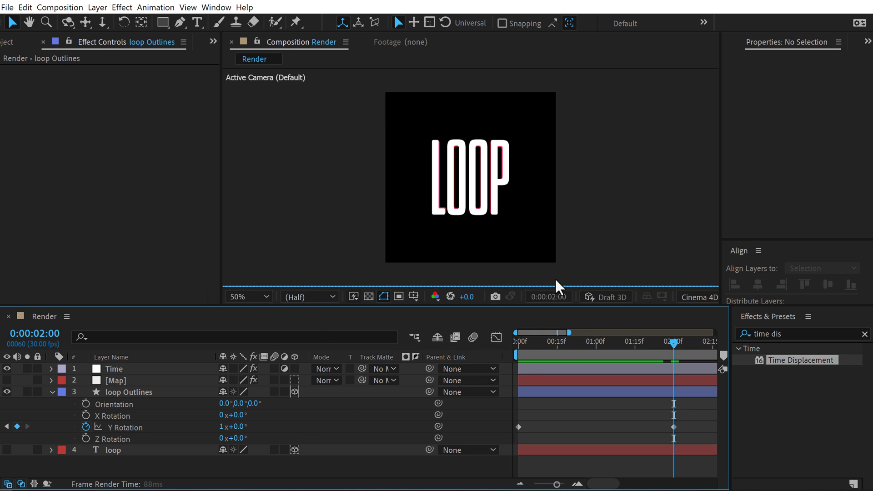
{"action": "left_click", "coordinate": [575, 341]}
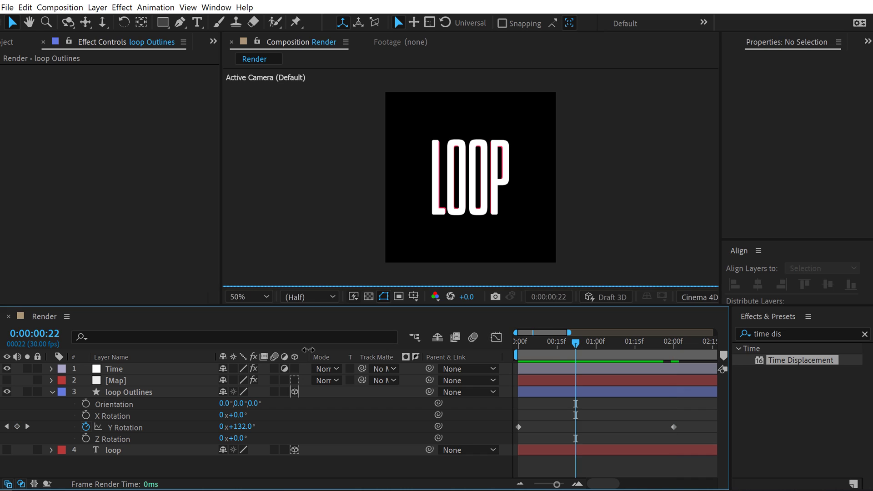
Preview the Time Displacement twist at frame 12 and review Map's Gradient Ramp settings.
{"action": "left_click", "coordinate": [141, 369]}
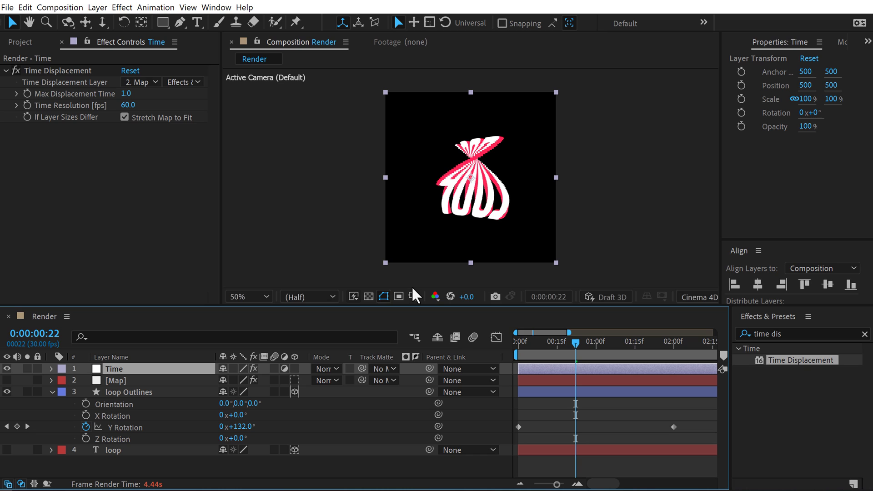
{"action": "left_click", "coordinate": [569, 342]}
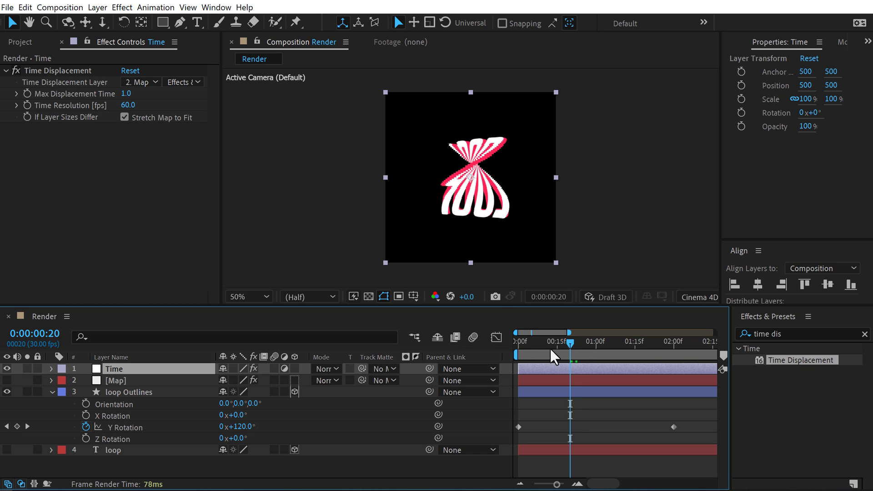
{"action": "left_click_drag", "start_coordinate": [567, 347], "coordinate": [548, 345]}
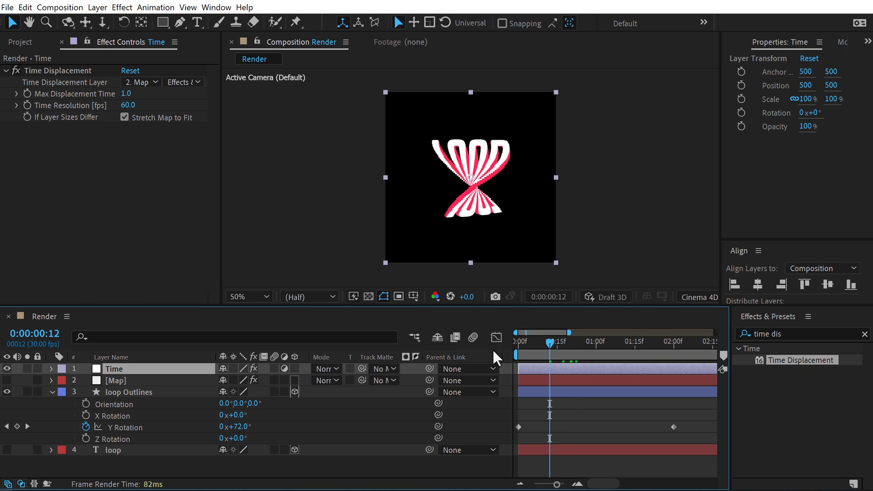
{"action": "left_click", "coordinate": [126, 383]}
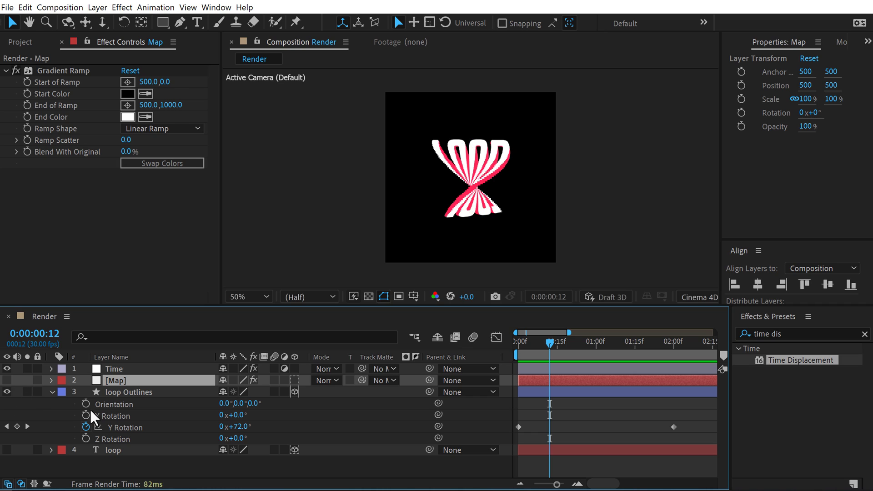
{"action": "left_click", "coordinate": [114, 369]}
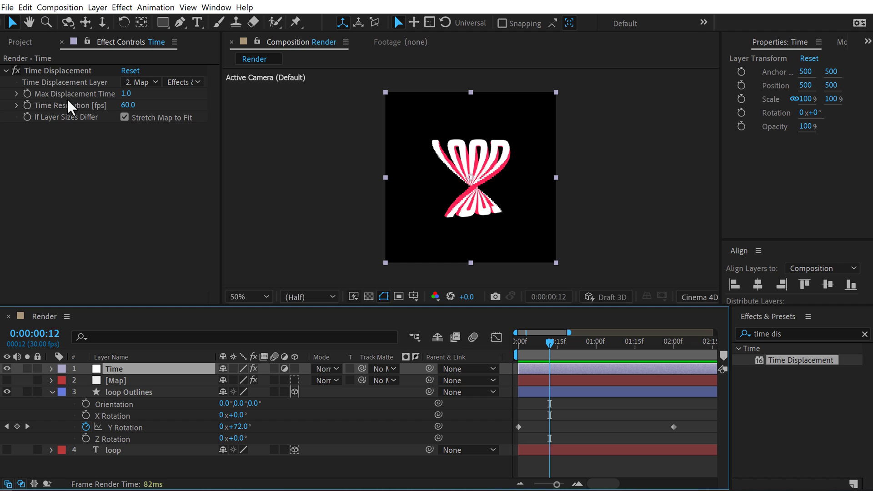
Set Time Displacement's Max Displacement Time to 0.3 and scrub the early frames to preview.
{"action": "left_click", "coordinate": [127, 94]}
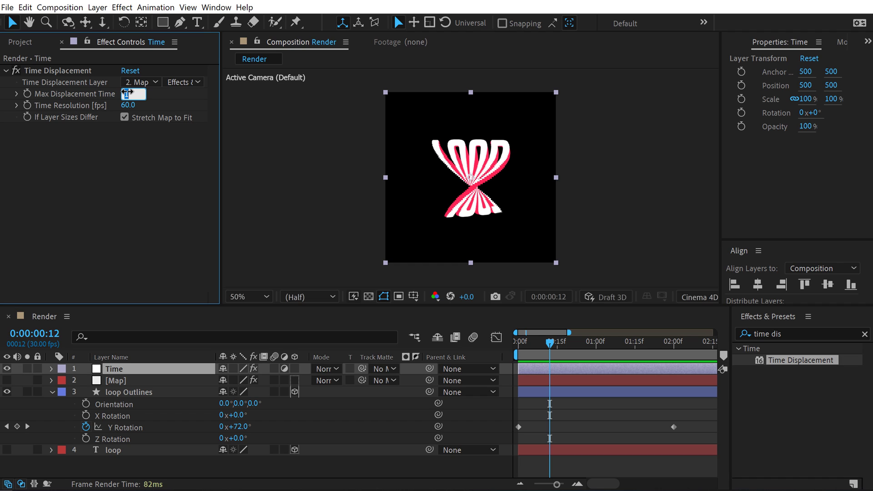
{"action": "type", "text": "0.3"}
{"action": "key", "text": "Return"}
{"action": "mouse_move", "coordinate": [519, 342]}
{"action": "left_mouse_down"}
{"action": "mouse_move", "coordinate": [538, 342]}
{"action": "mouse_move", "coordinate": [520, 340]}
{"action": "mouse_move", "coordinate": [538, 340]}
{"action": "mouse_move", "coordinate": [523, 338]}
{"action": "mouse_move", "coordinate": [530, 339]}
{"action": "left_mouse_up"}
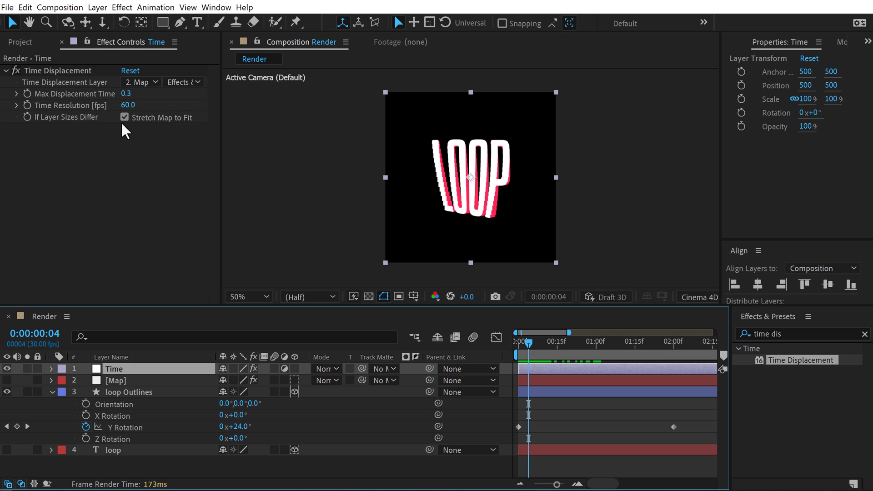
Raise Time Resolution to 500 fps and check the result at frame 11.
{"action": "left_click", "coordinate": [129, 105]}
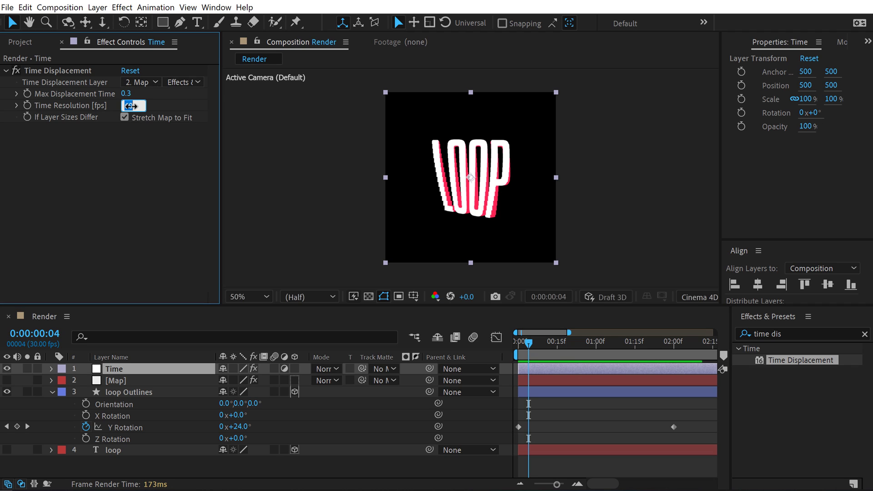
{"action": "type", "text": "30"}
{"action": "type", "text": "0"}
{"action": "key", "text": "Return"}
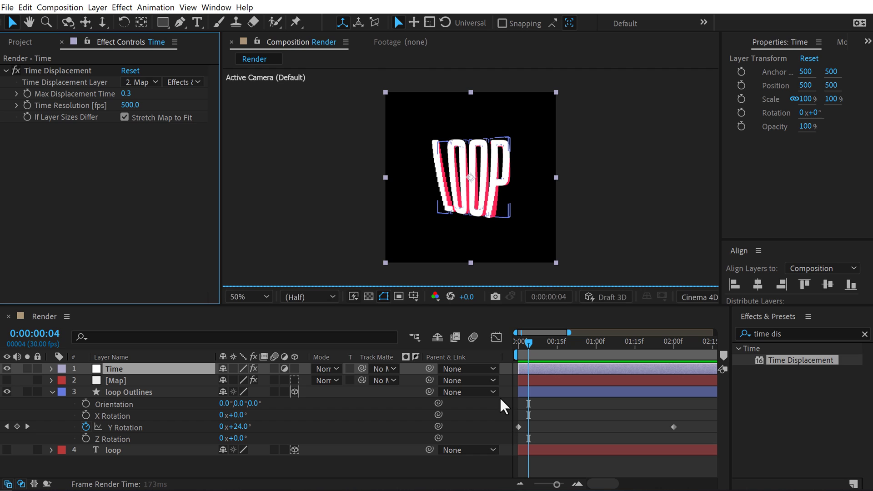
{"action": "left_click", "coordinate": [547, 347]}
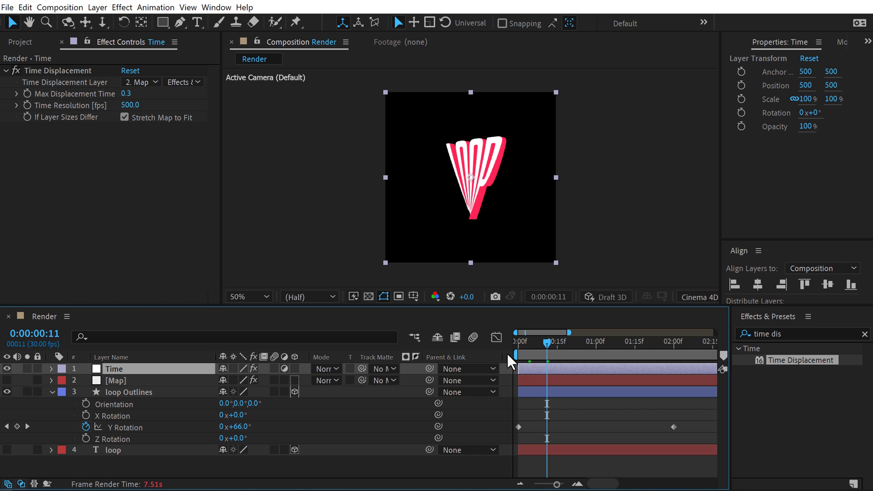
Apply Easy Ease to both Y Rotation keyframes and show their speed graph.
{"action": "left_click_drag", "start_coordinate": [695, 421], "coordinate": [505, 436]}
{"action": "key", "text": "F9"}
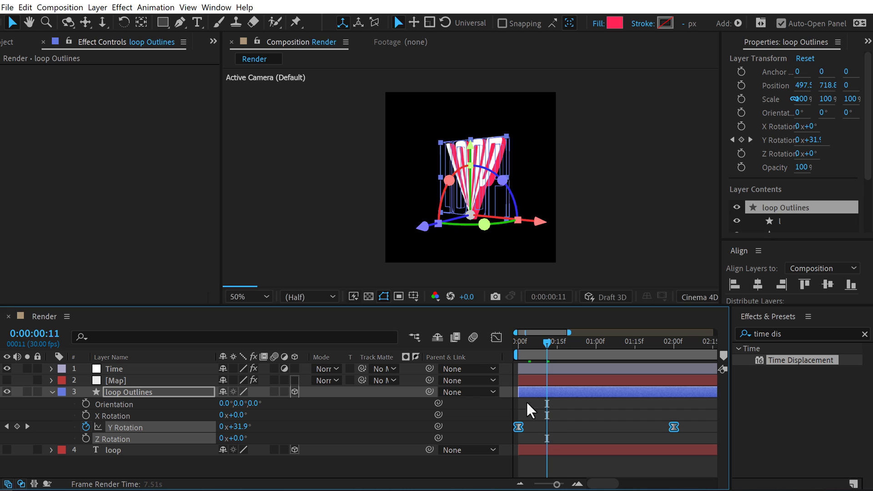
{"action": "left_click", "coordinate": [496, 338]}
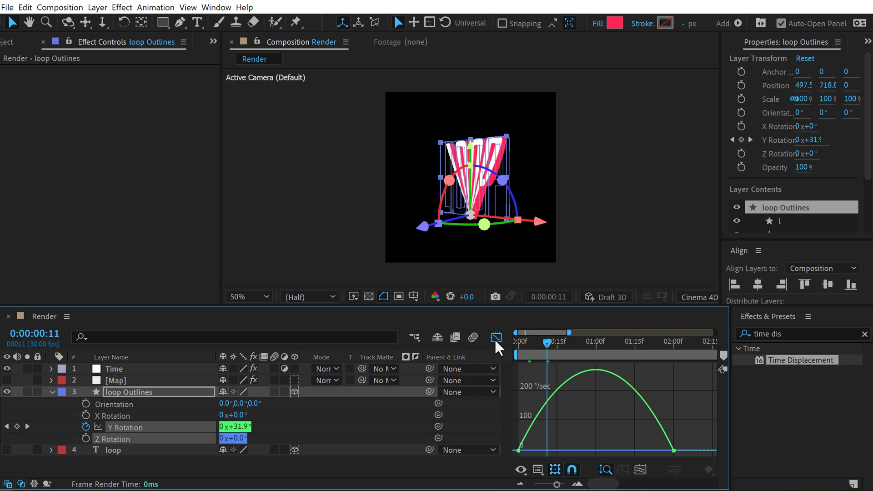
{"action": "right_click", "coordinate": [613, 408]}
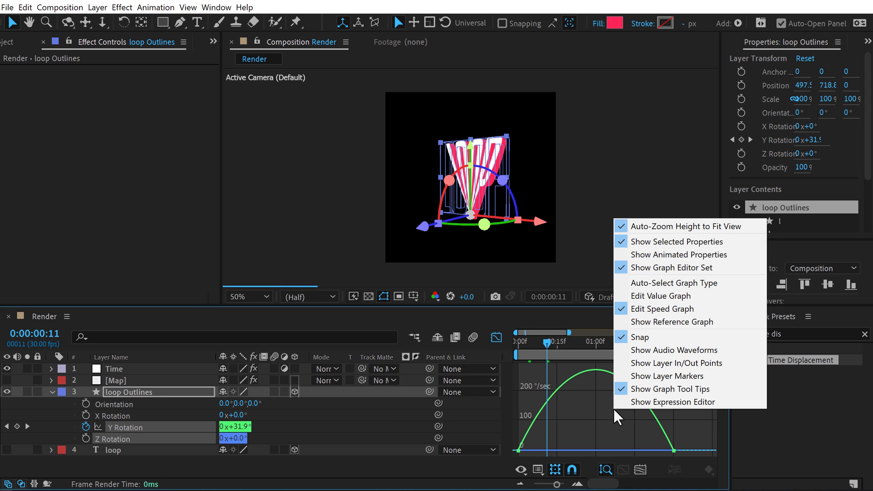
{"action": "left_click", "coordinate": [697, 425]}
Move the time to the one-second mark and hide the Time layer.
{"action": "left_click", "coordinate": [596, 348]}
{"action": "left_click", "coordinate": [596, 345]}
{"action": "key", "text": "Page_Up"}
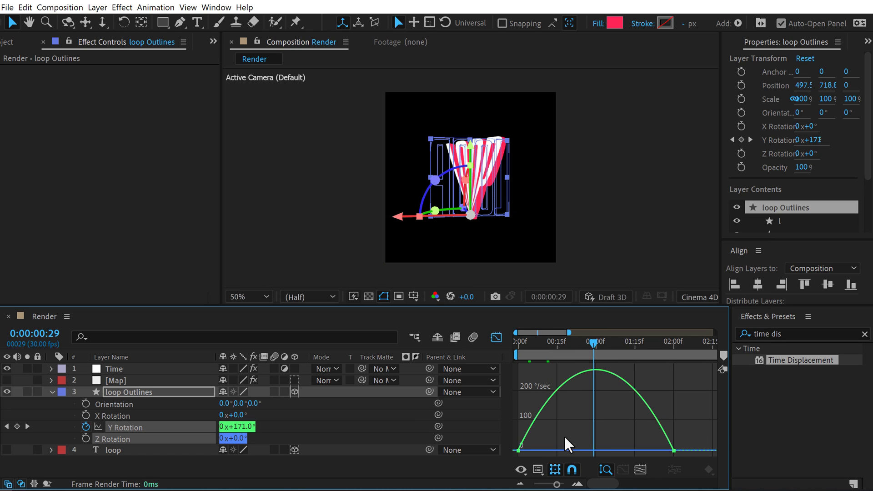
{"action": "left_click", "coordinate": [596, 346]}
{"action": "left_click", "coordinate": [7, 369]}
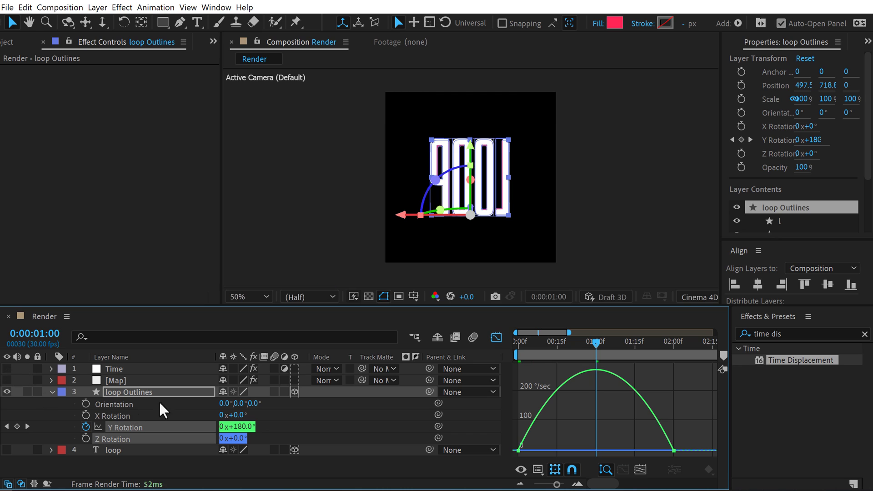
Stretch the first keyframe's ease influence to about 61% and the last to about 68%.
{"action": "left_click", "coordinate": [519, 450]}
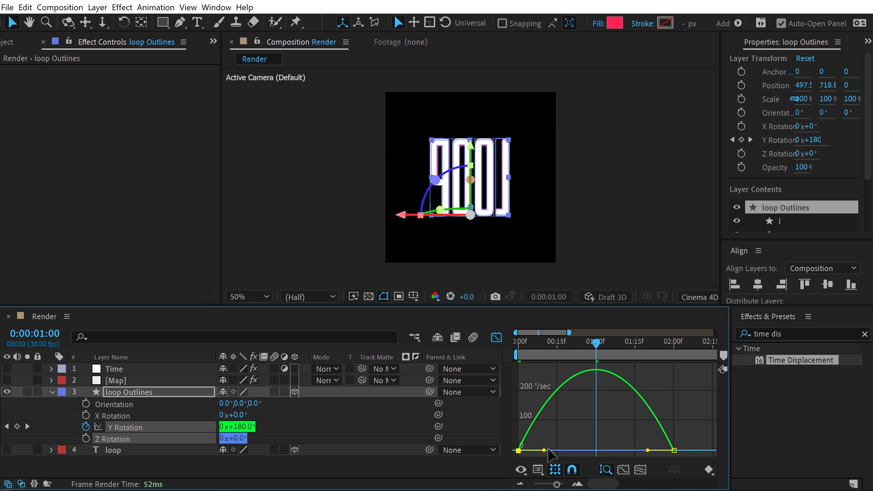
{"action": "left_click_drag", "start_coordinate": [544, 450], "coordinate": [572, 448]}
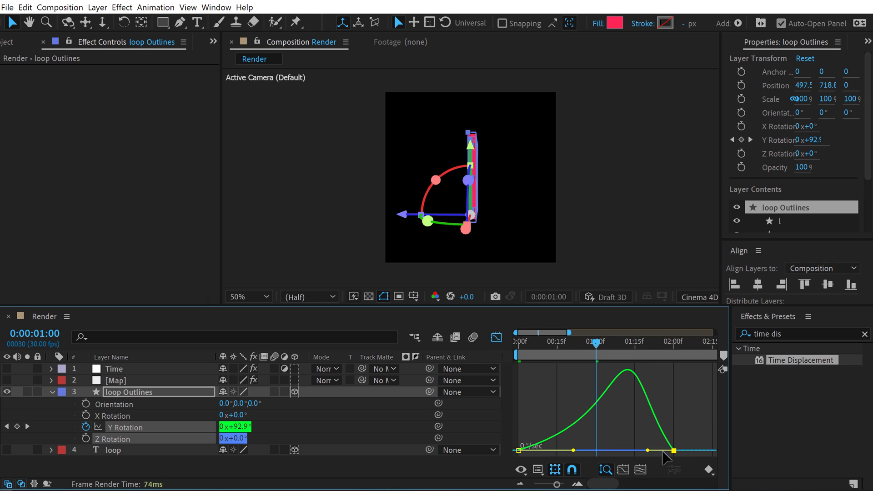
{"action": "left_click", "coordinate": [674, 450]}
{"action": "left_click_drag", "start_coordinate": [646, 451], "coordinate": [617, 454]}
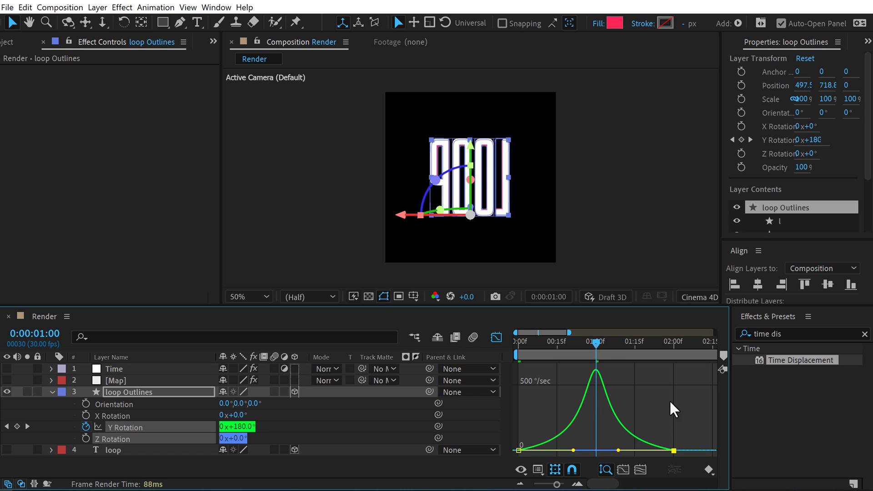
End the work area at 2 seconds and preview the rotation.
{"action": "left_click", "coordinate": [496, 337]}
{"action": "left_click_drag", "start_coordinate": [559, 347], "coordinate": [517, 345]}
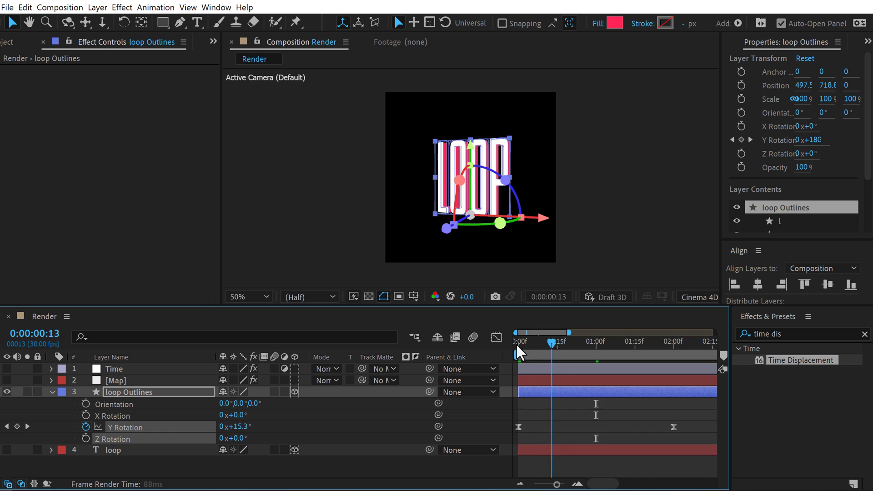
{"action": "key", "text": "minus"}
{"action": "left_click_drag", "start_coordinate": [591, 348], "coordinate": [605, 343]}
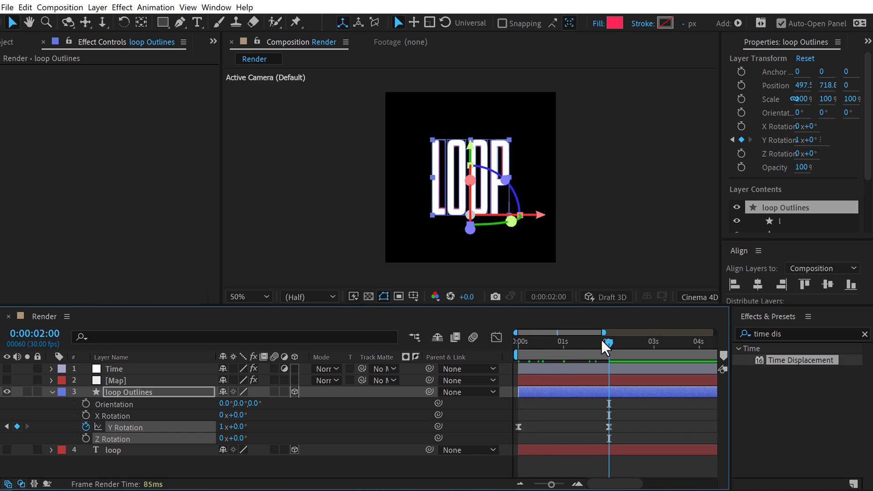
{"action": "key", "text": "n"}
{"action": "key", "text": "space"}
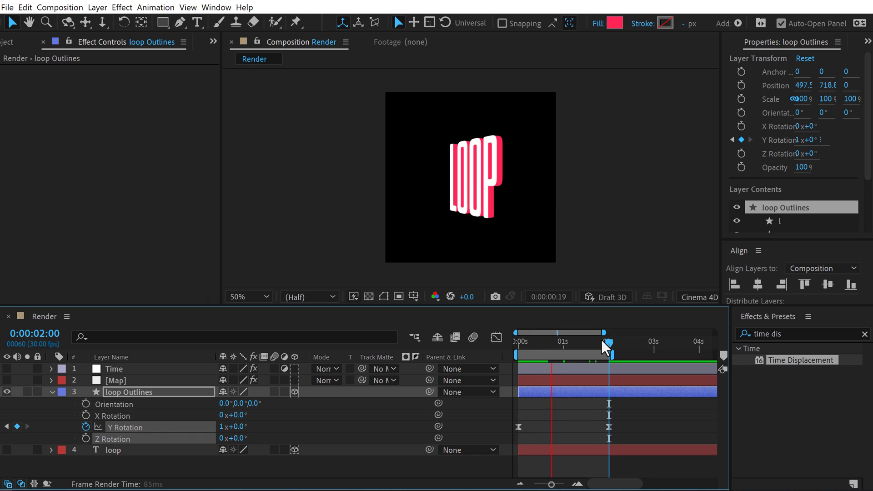
{"action": "key", "text": "space"}
Re-enable the Time layer and check the twisted LOOP text at frame 14.
{"action": "left_click", "coordinate": [525, 342]}
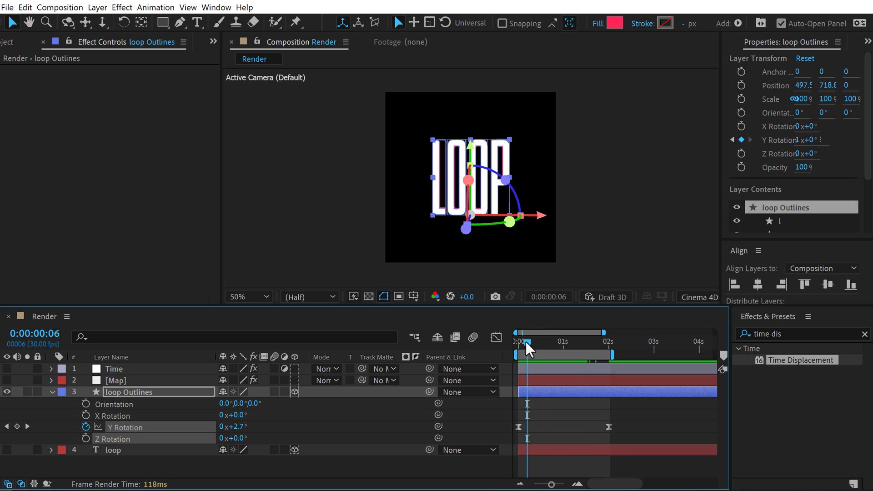
{"action": "left_click", "coordinate": [7, 369]}
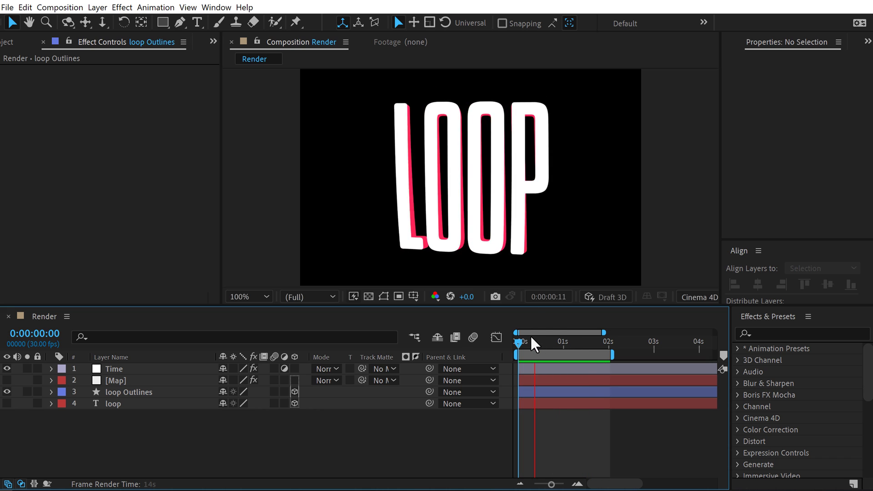
{"action": "mouse_move", "coordinate": [528, 337]}
{"action": "left_mouse_down"}
{"action": "mouse_move", "coordinate": [547, 344]}
{"action": "mouse_move", "coordinate": [540, 346]}
{"action": "left_mouse_up"}
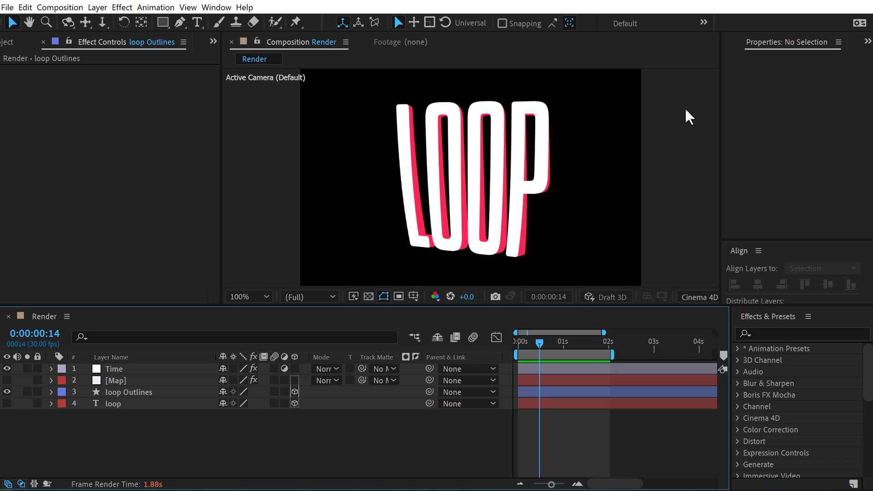
Bring up and enlarge the Motion Tools panel from the panel overflow menu.
{"action": "left_click", "coordinate": [868, 42]}
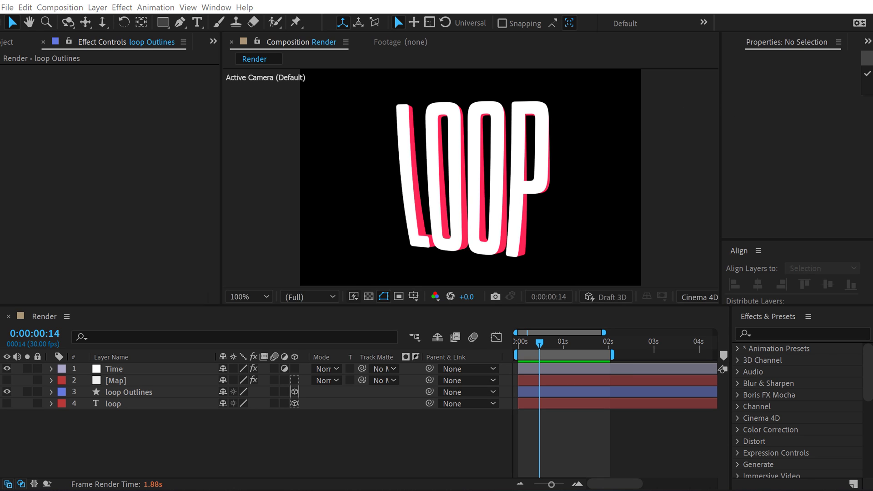
{"action": "left_click", "coordinate": [867, 88]}
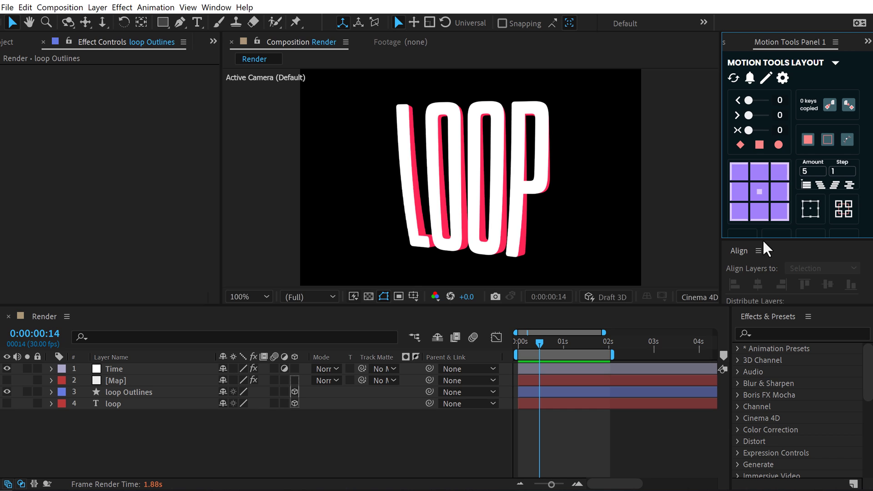
{"action": "left_click_drag", "start_coordinate": [762, 239], "coordinate": [768, 263]}
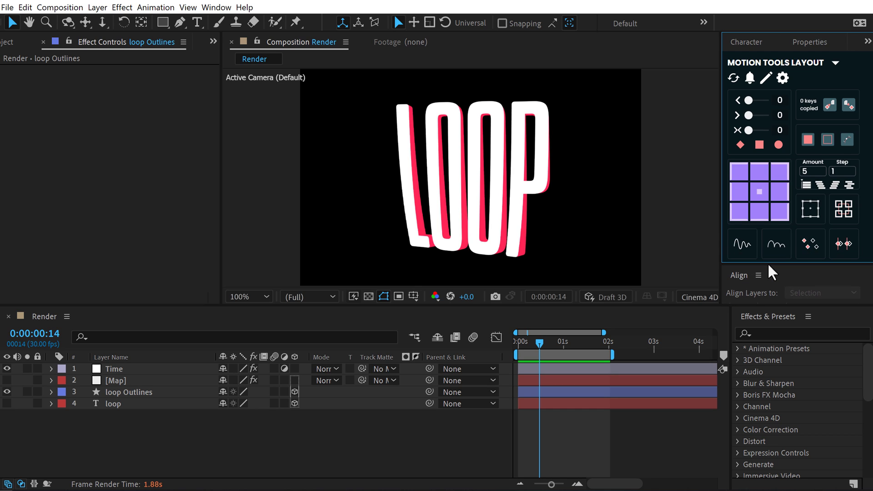
{"action": "left_click", "coordinate": [27, 371]}
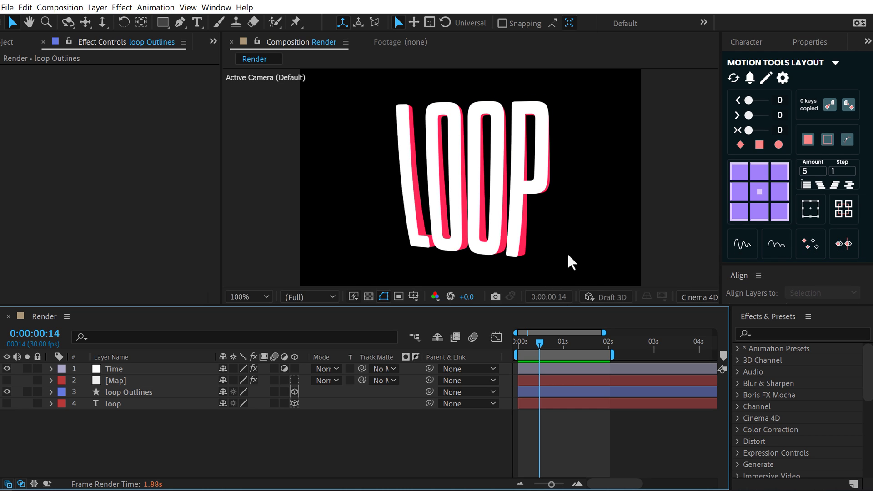
Hide the Time layer and explode loop Outlines into letter layers l, o, o and p.
{"action": "left_click", "coordinate": [7, 368]}
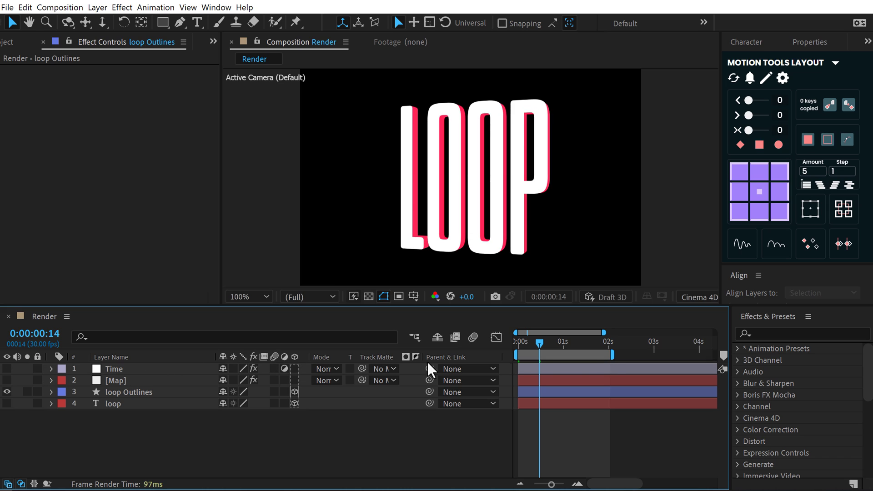
{"action": "left_click_drag", "start_coordinate": [553, 345], "coordinate": [535, 341]}
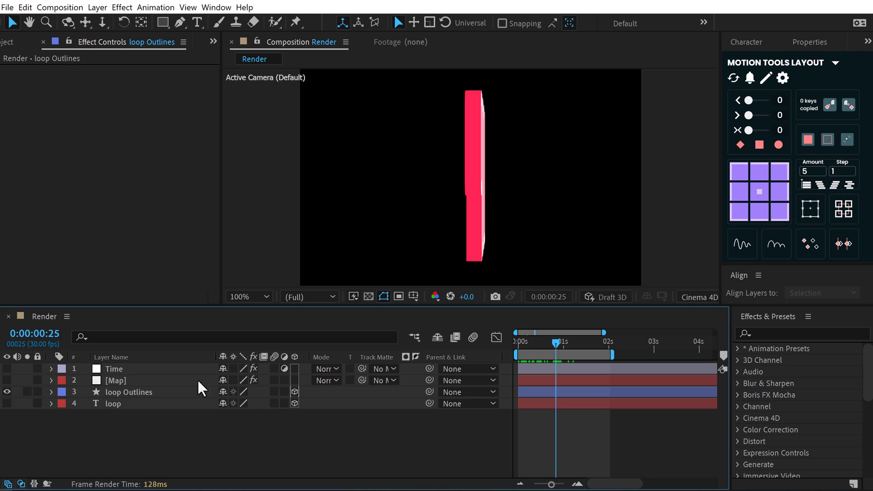
{"action": "left_click", "coordinate": [113, 391]}
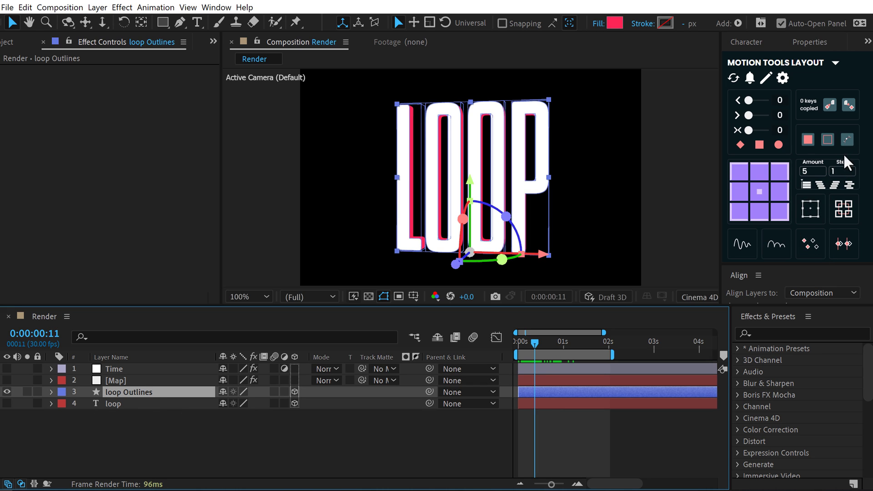
{"action": "scroll", "coordinate": [870, 131], "scroll_direction": "down", "scroll_amount": 3}
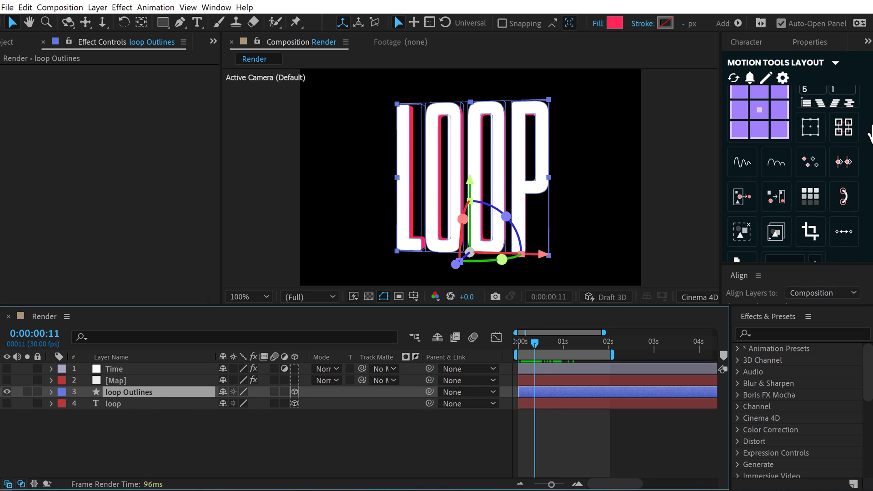
{"action": "left_click", "coordinate": [742, 204]}
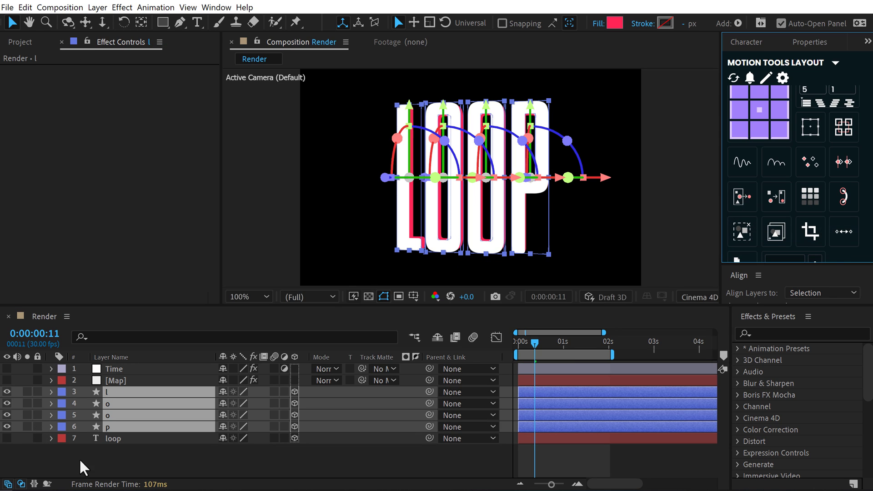
Select the four letter layers and reveal their Y Rotation keyframes at the composition start.
{"action": "left_click", "coordinate": [205, 461]}
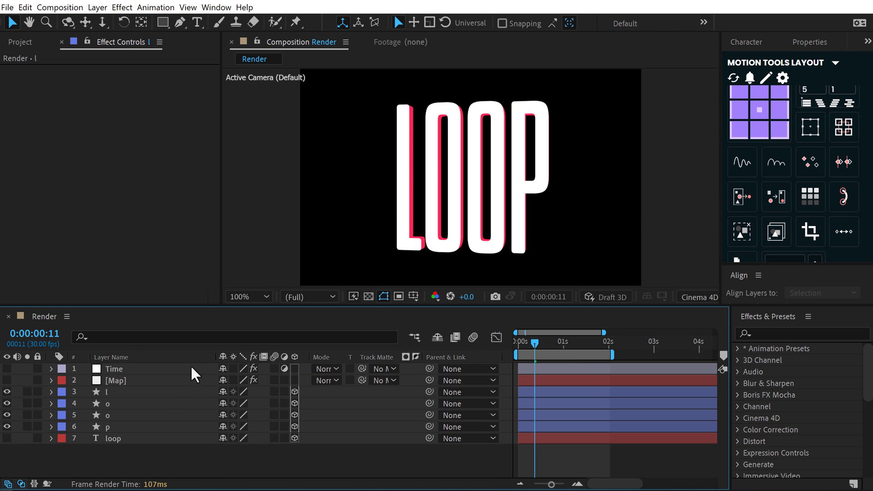
{"action": "left_click", "coordinate": [115, 393]}
{"action": "left_click", "coordinate": [111, 403]}
{"action": "left_click", "coordinate": [113, 418]}
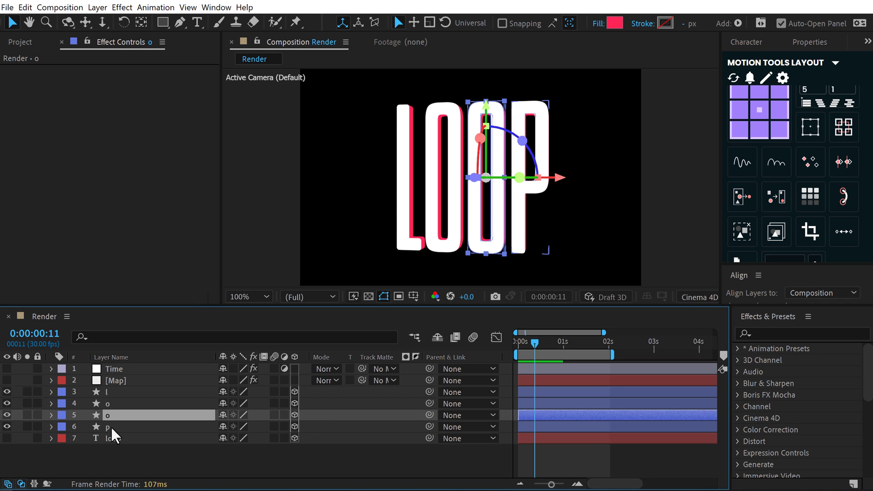
{"action": "left_click", "coordinate": [111, 426]}
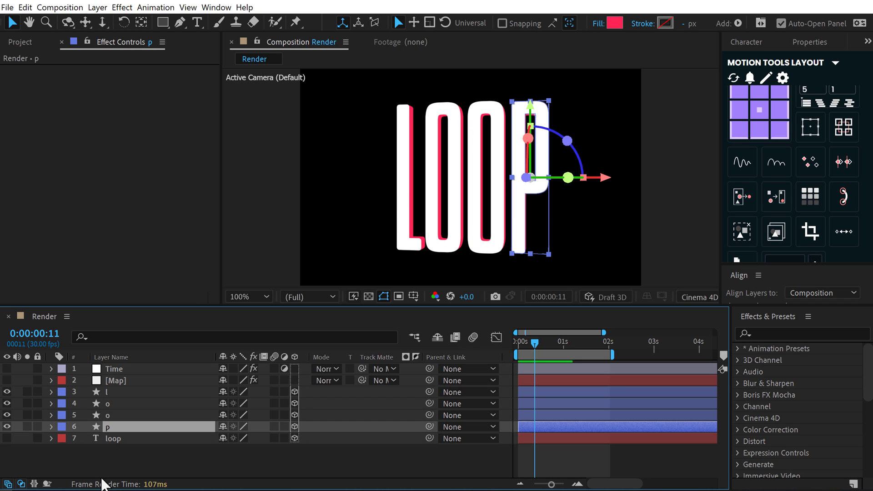
{"action": "left_click", "coordinate": [111, 391], "text": "shift"}
{"action": "key", "text": "u"}
{"action": "key", "text": "Home"}
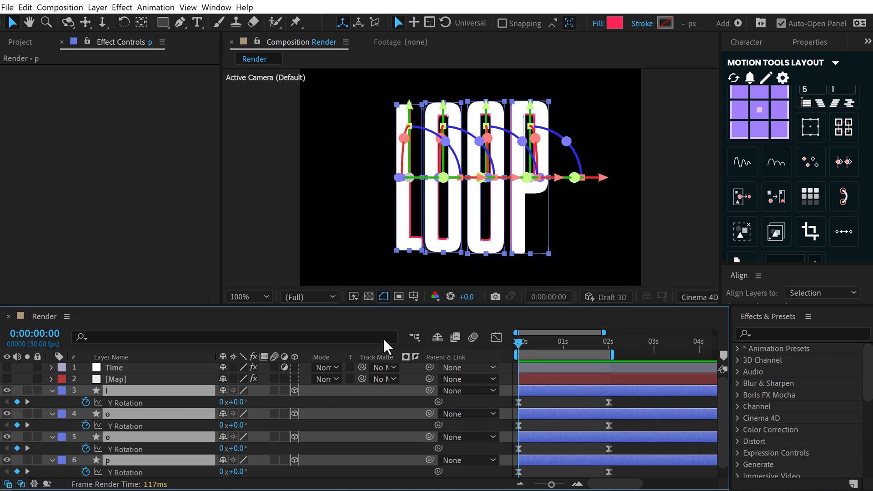
{"action": "left_click_drag", "start_coordinate": [130, 305], "coordinate": [130, 228]}
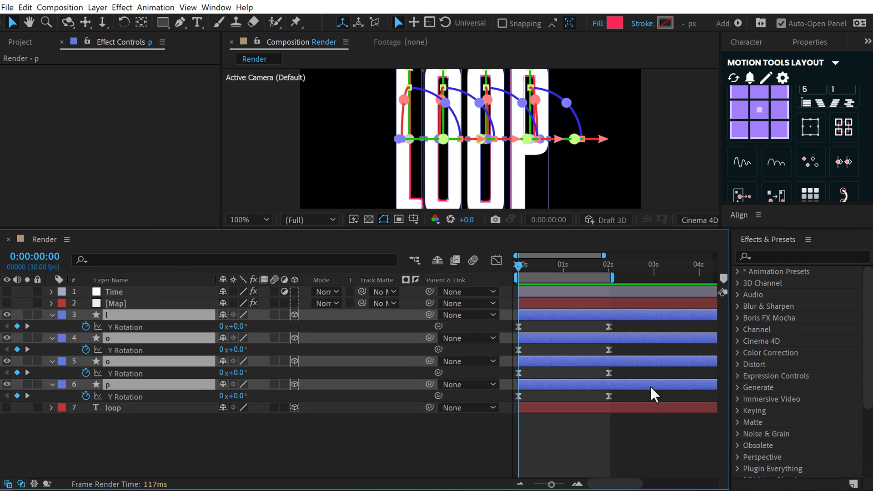
Stagger all eight Y Rotation keyframes across the letters and extend the work area past 2 seconds.
{"action": "left_click", "coordinate": [577, 484]}
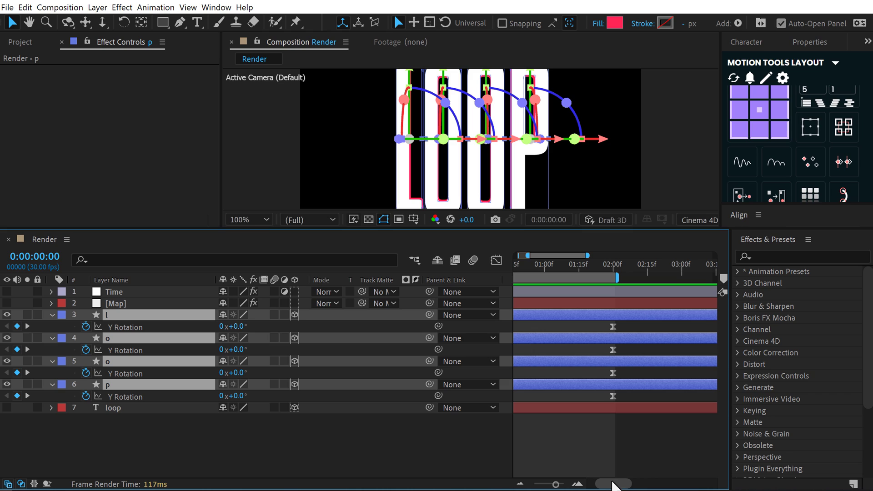
{"action": "left_click", "coordinate": [577, 483]}
{"action": "key", "text": "minus"}
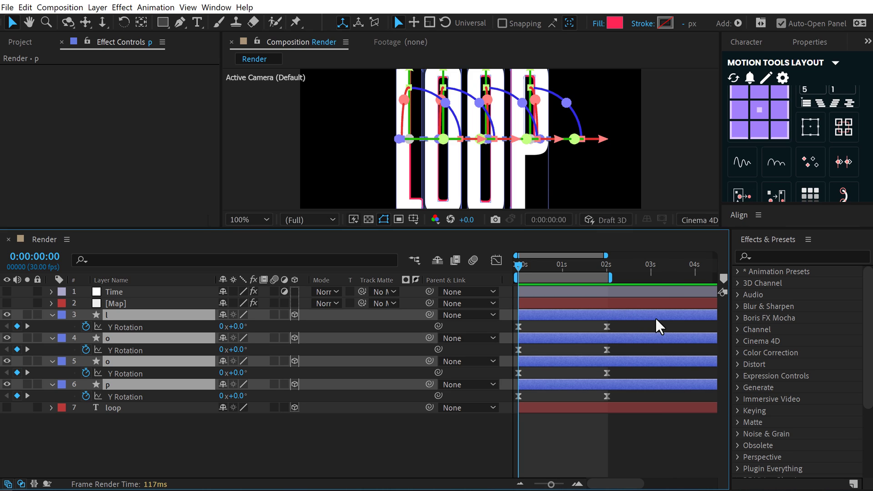
{"action": "left_click_drag", "start_coordinate": [655, 321], "coordinate": [503, 408]}
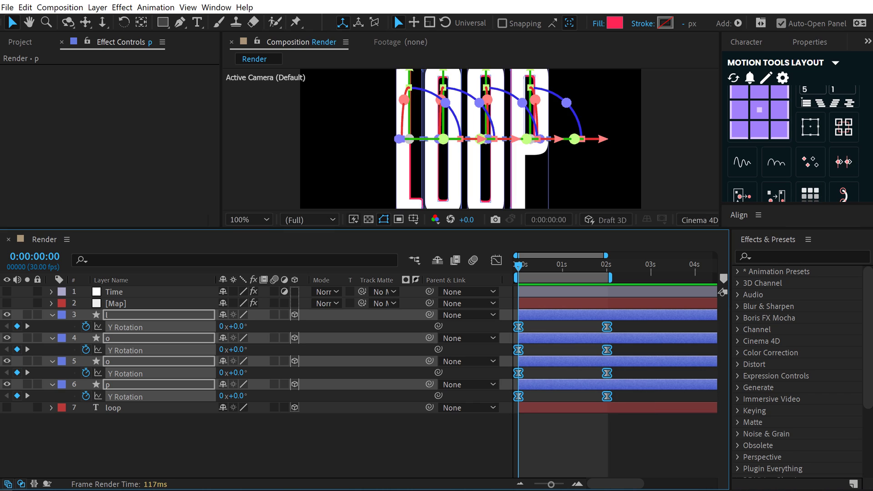
{"action": "scroll", "coordinate": [865, 139], "scroll_direction": "up", "scroll_amount": 3}
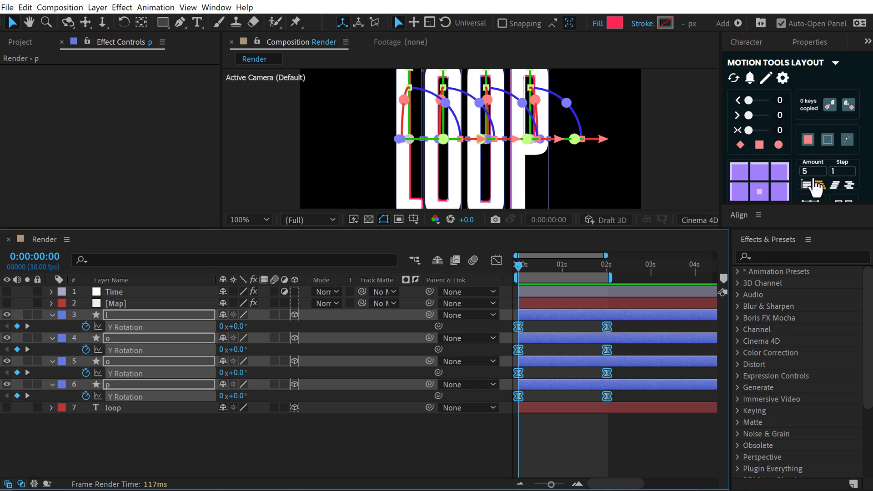
{"action": "left_click", "coordinate": [820, 187]}
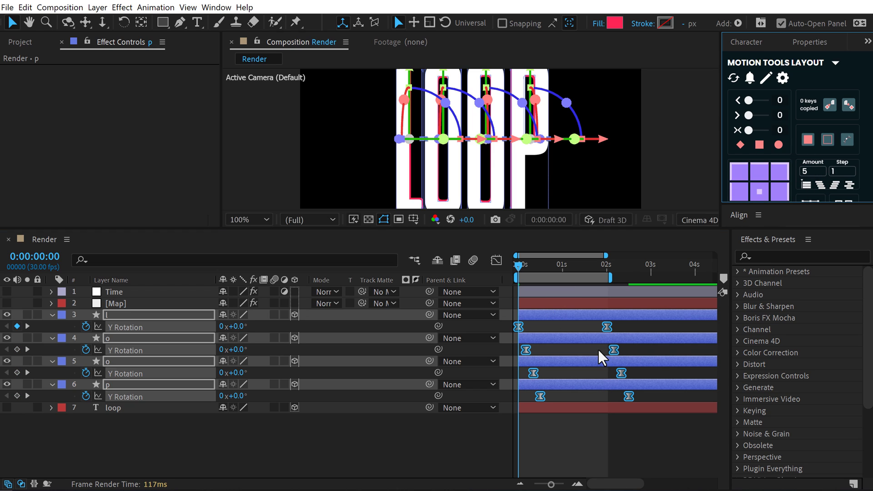
{"action": "mouse_move", "coordinate": [610, 277]}
{"action": "left_mouse_down"}
{"action": "mouse_move", "coordinate": [641, 276]}
{"action": "mouse_move", "coordinate": [630, 276]}
{"action": "left_mouse_up"}
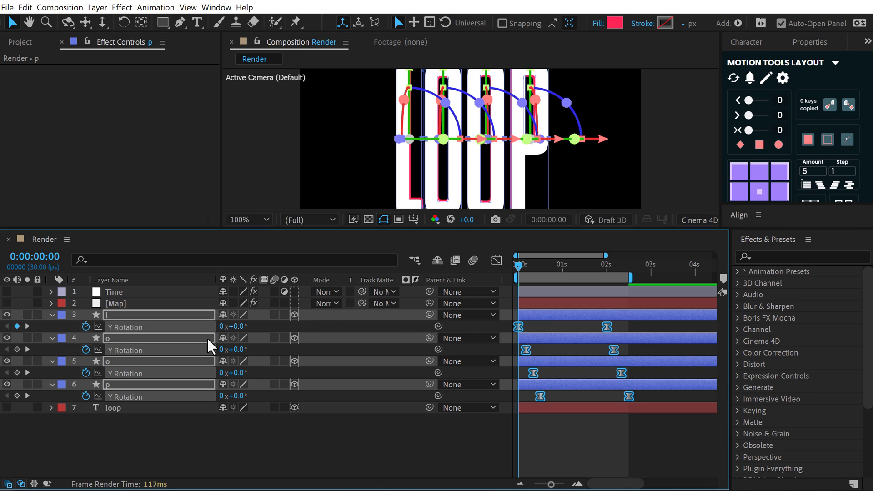
{"action": "key", "text": "ctrl+shift+a"}
Show the Time layer, enlarge the viewer, and play the staggered twist preview.
{"action": "left_click", "coordinate": [6, 292]}
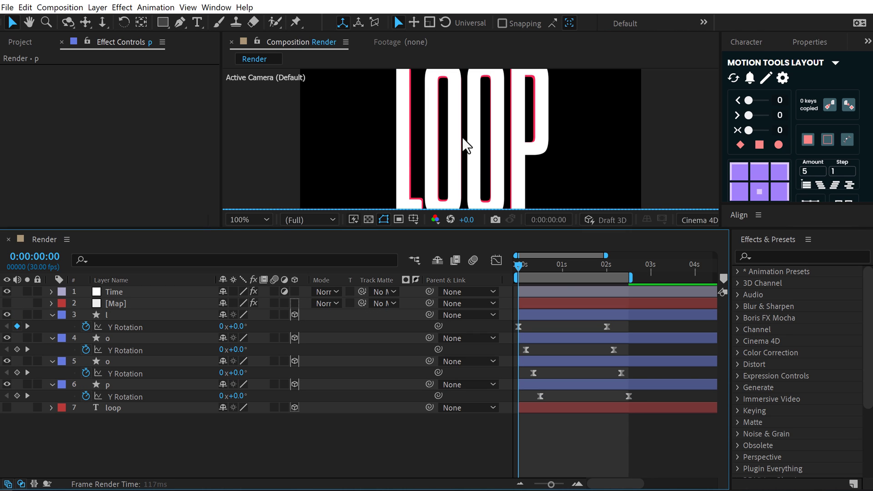
{"action": "left_click_drag", "start_coordinate": [563, 229], "coordinate": [563, 298]}
{"action": "key", "text": "space"}
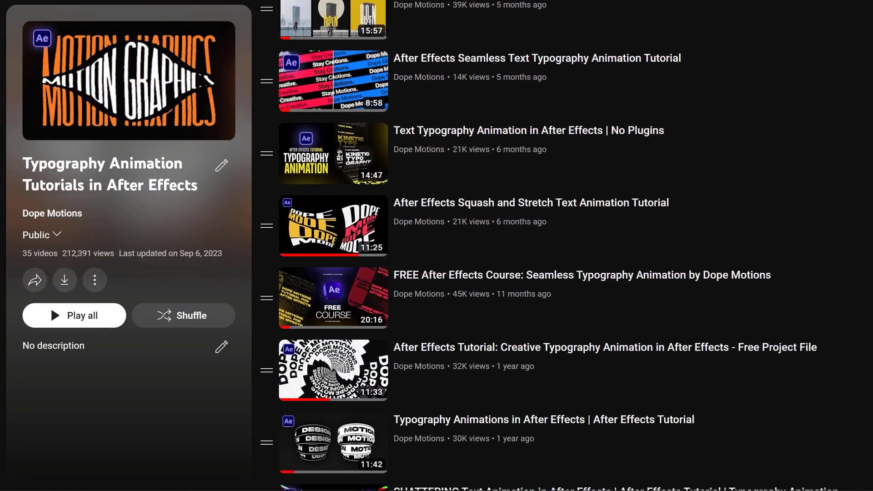
Scroll down the 35-video Typography Animation Tutorials playlist page.
{"action": "scroll", "coordinate": [568, 246], "scroll_direction": "down", "scroll_amount": 10}
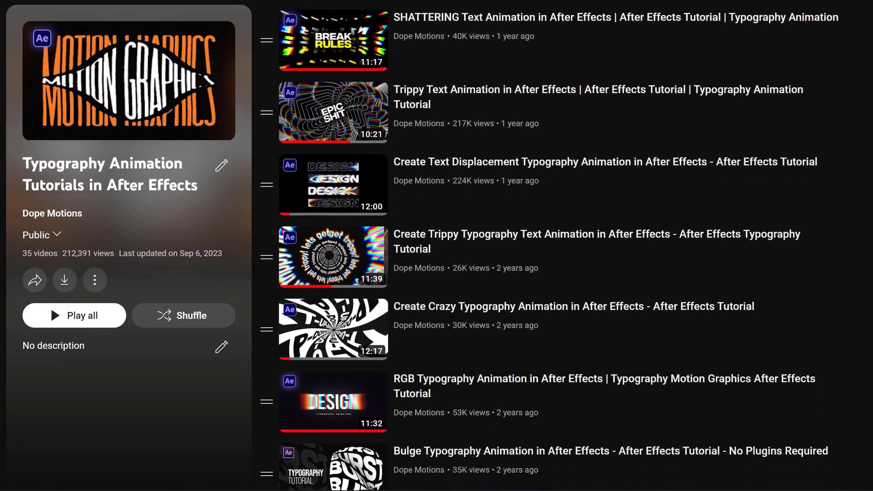
{"action": "scroll", "coordinate": [569, 245], "scroll_direction": "down", "scroll_amount": 10}
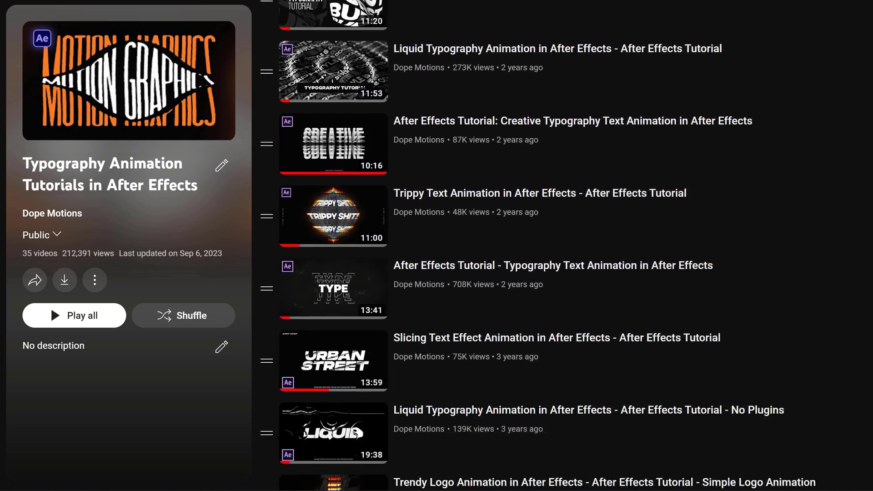
{"action": "scroll", "coordinate": [569, 246], "scroll_direction": "down", "scroll_amount": 5}
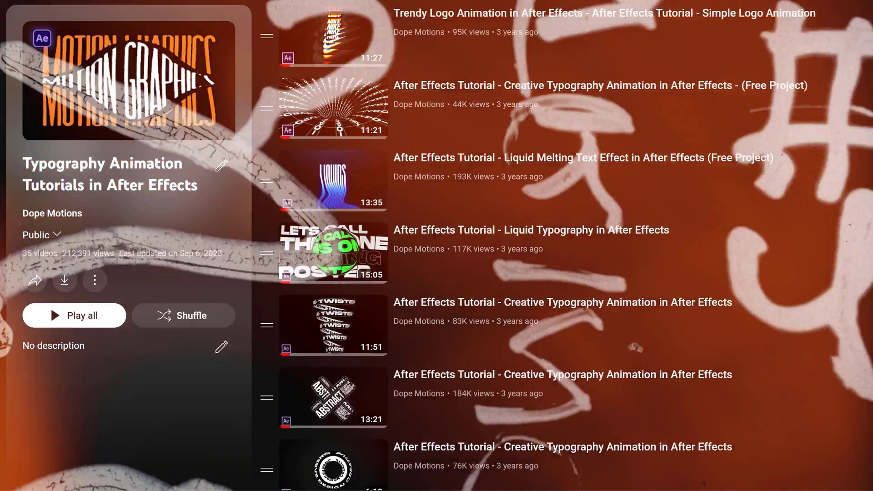